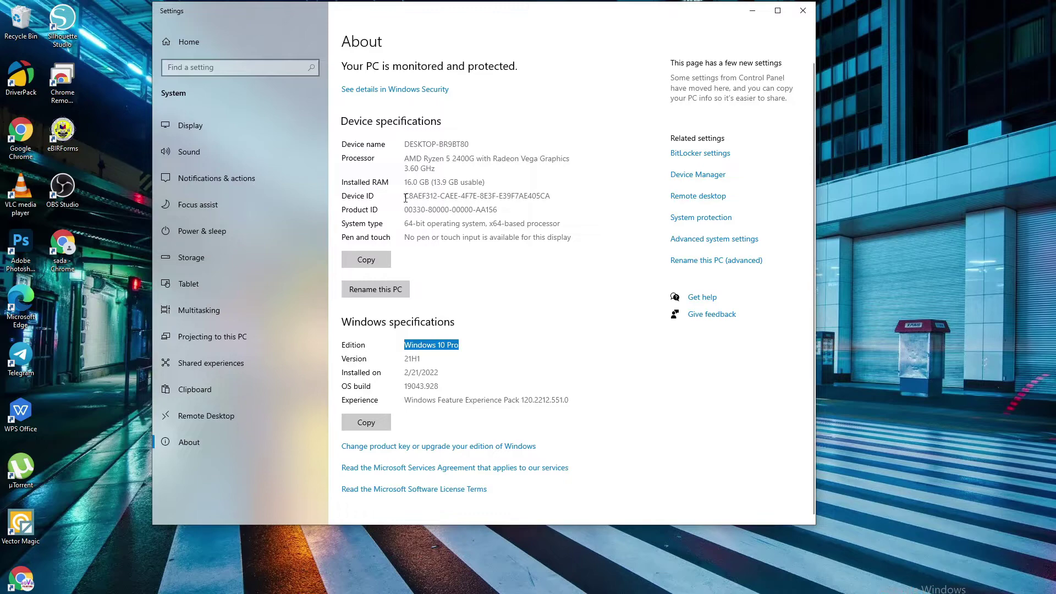
left_click_drag(405, 225, 574, 231)
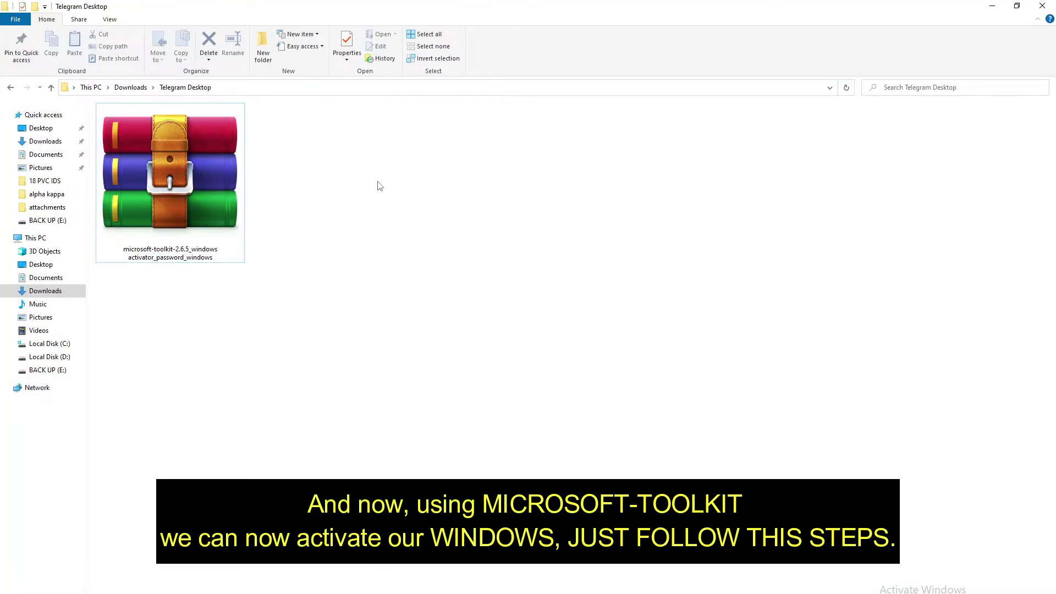
Start extracting the microsoft-toolkit-2.6.5 archive with WinRAR, keeping the proposed destination folder.
left_click(216, 173)
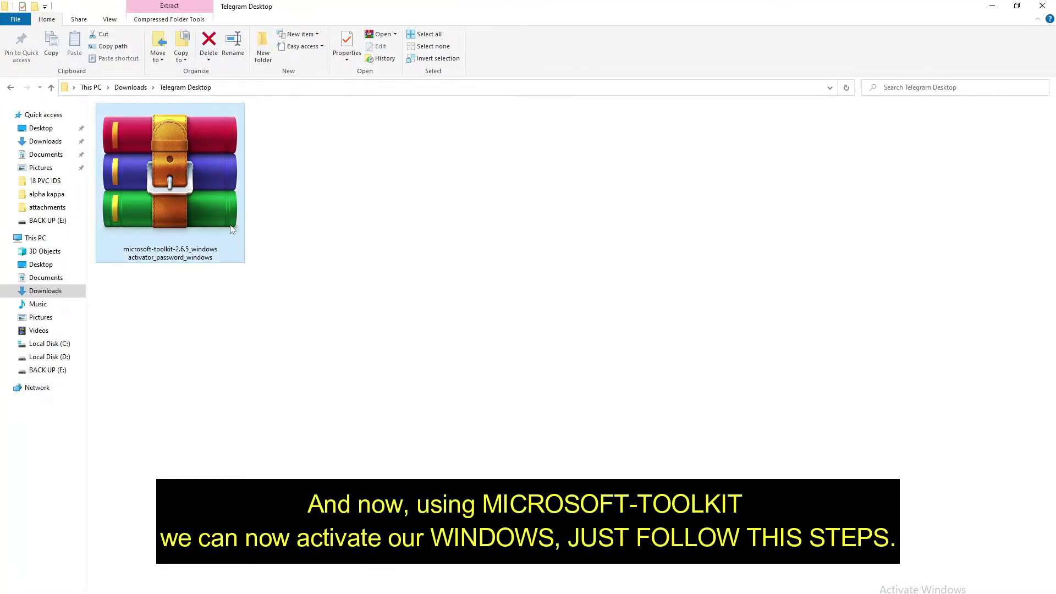
right_click(196, 163)
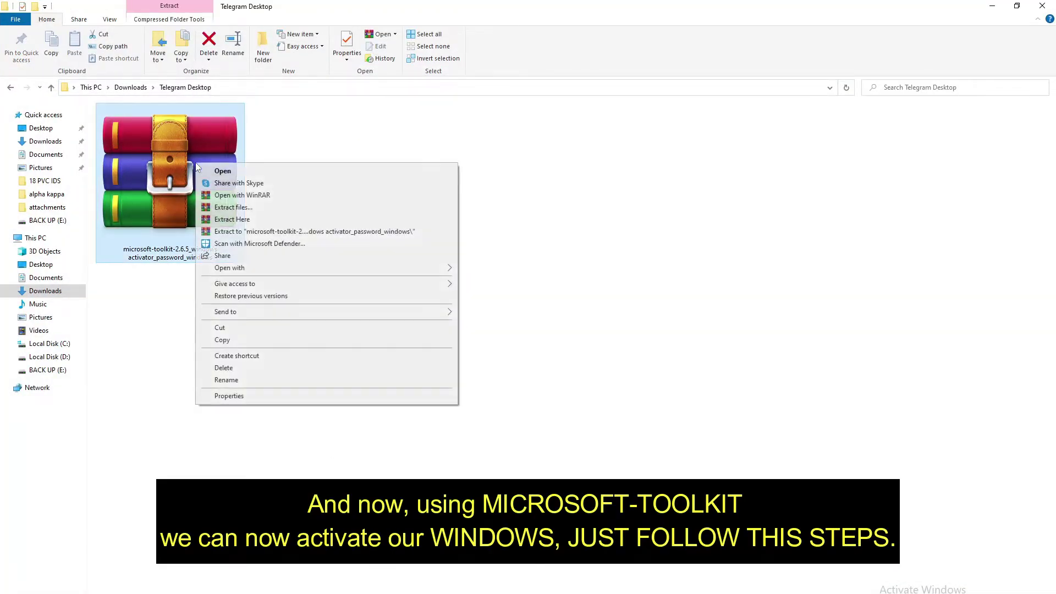
left_click(254, 207)
left_click(569, 445)
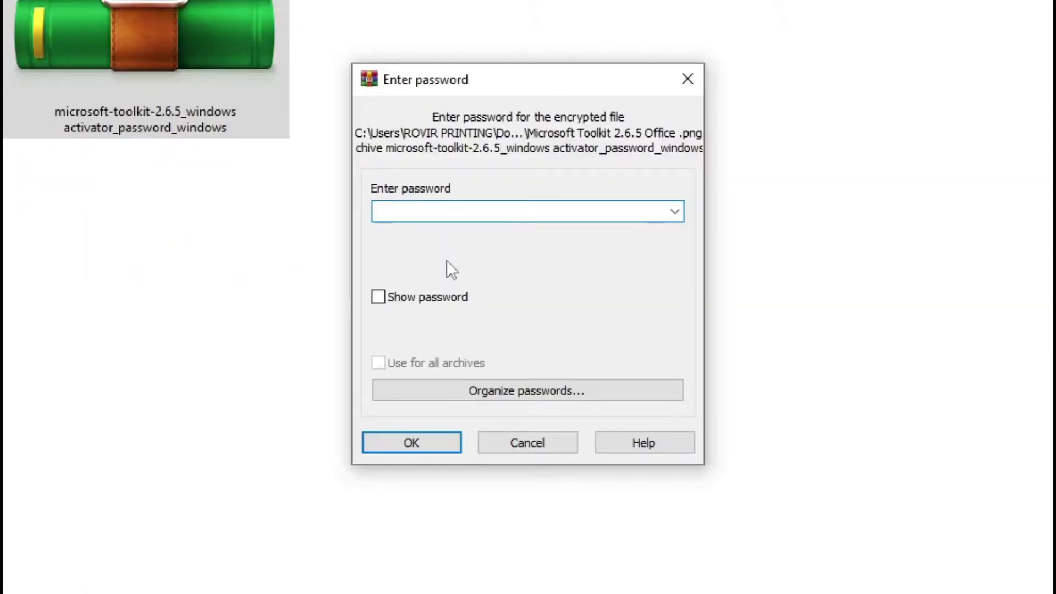
Fill in the password for the encrypted archive and make it visible for checking.
type("wwwdow")
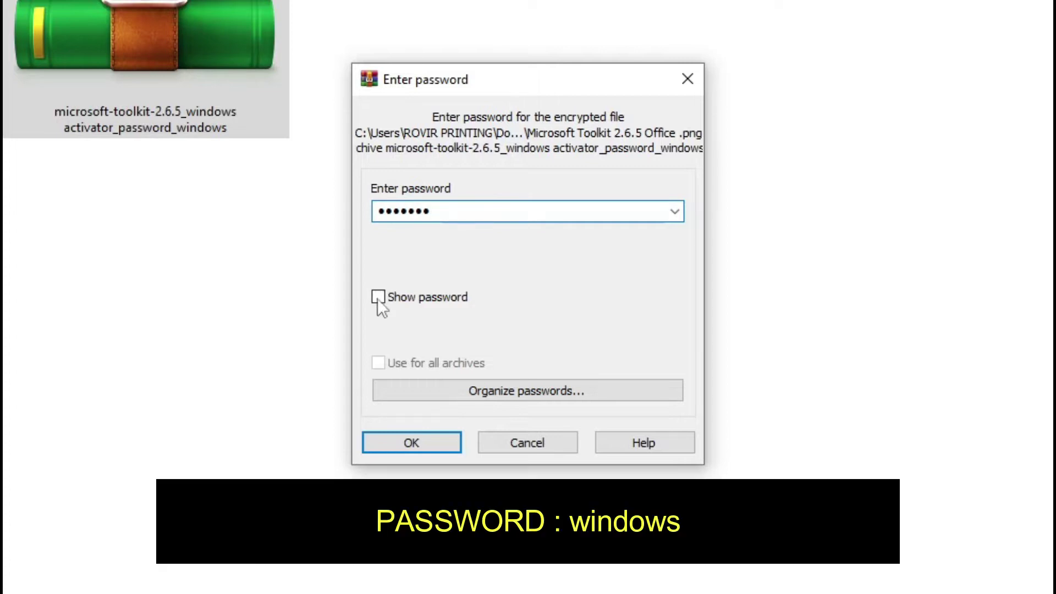
left_click(378, 297)
left_click(462, 218)
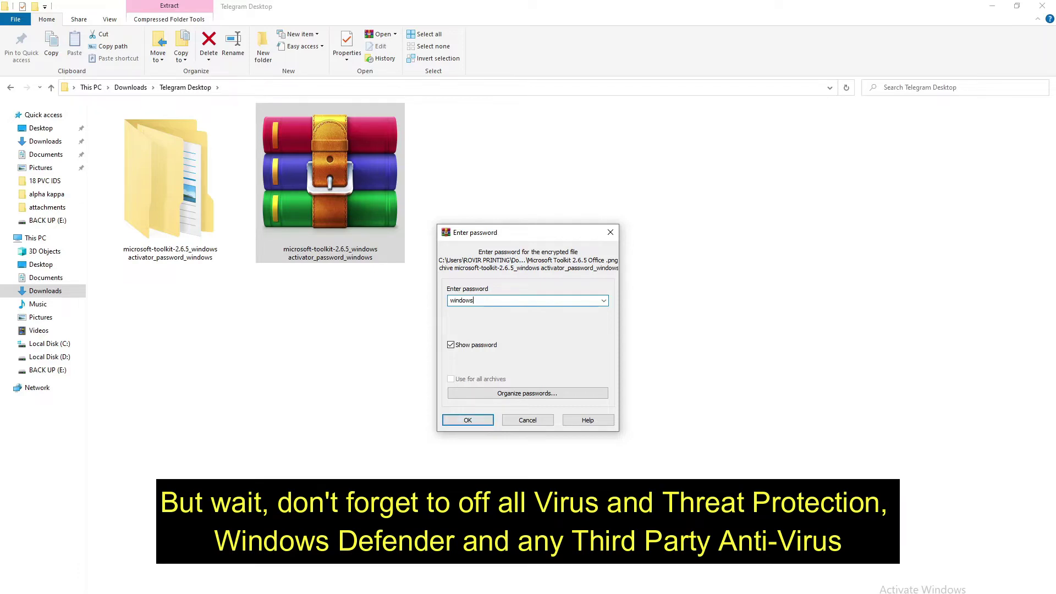
Turn off Windows Defender Firewall for both private and public networks.
key("super+s")
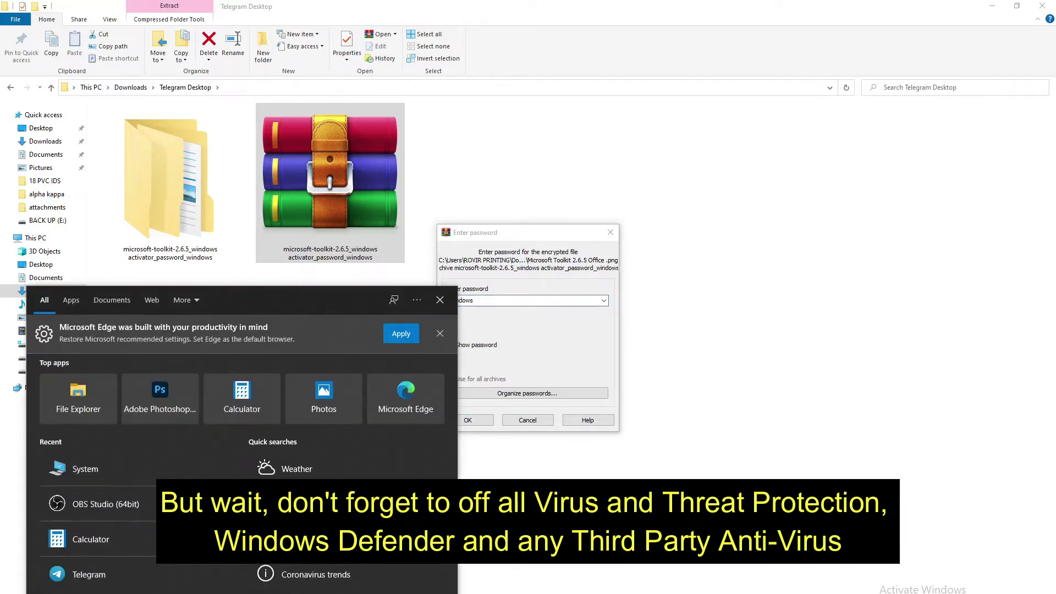
type("firewall")
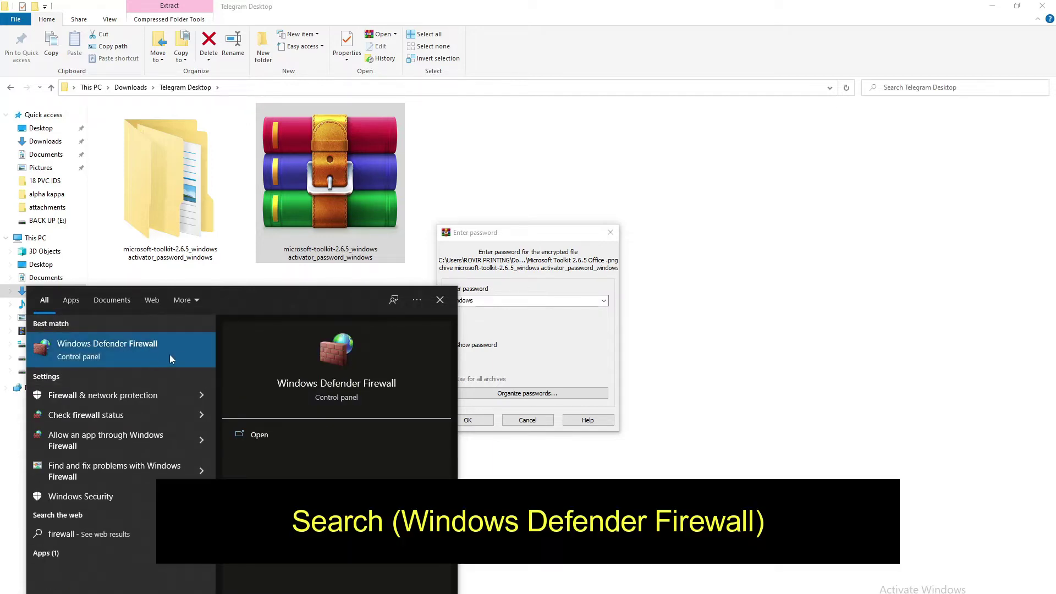
left_click(164, 356)
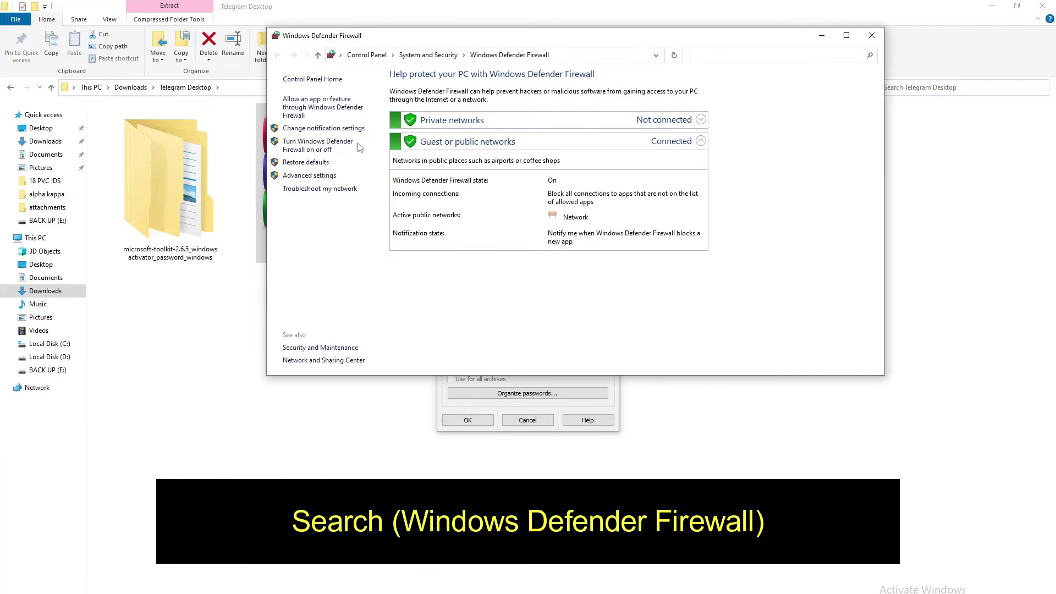
left_click(323, 145)
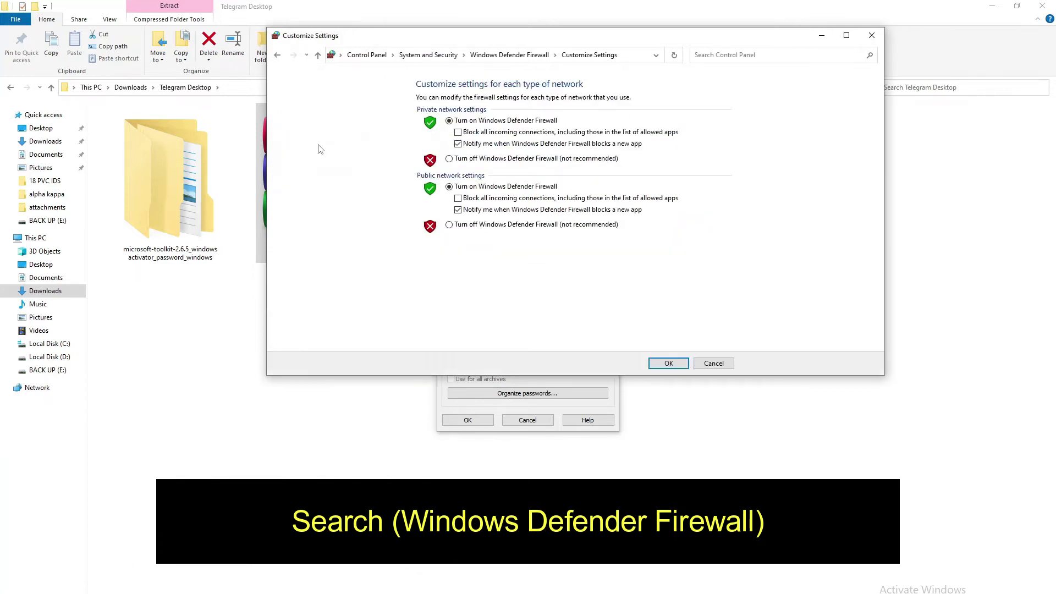
left_click(448, 159)
left_click(450, 225)
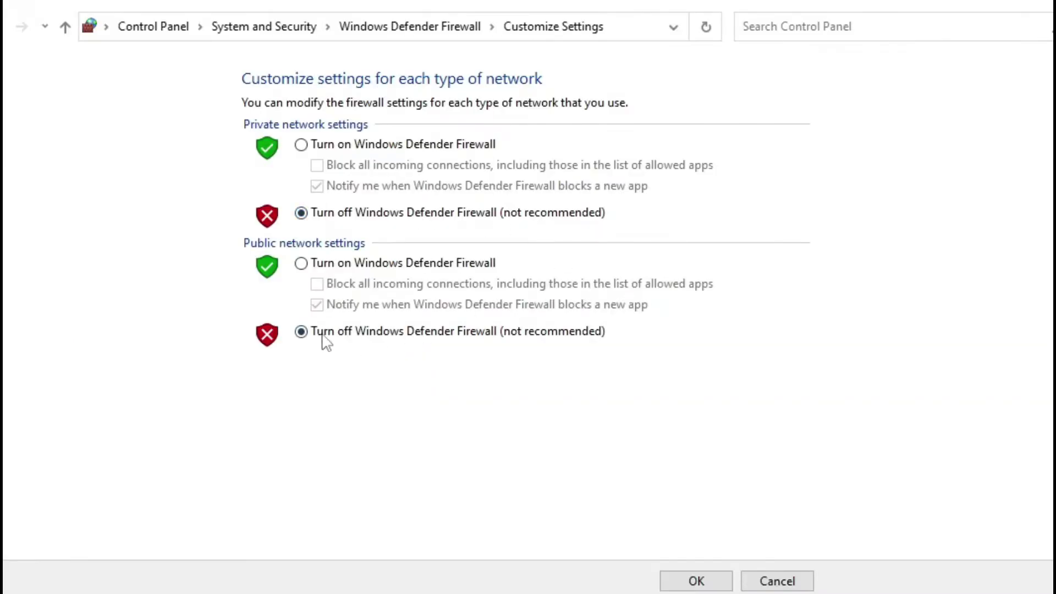
left_click(697, 581)
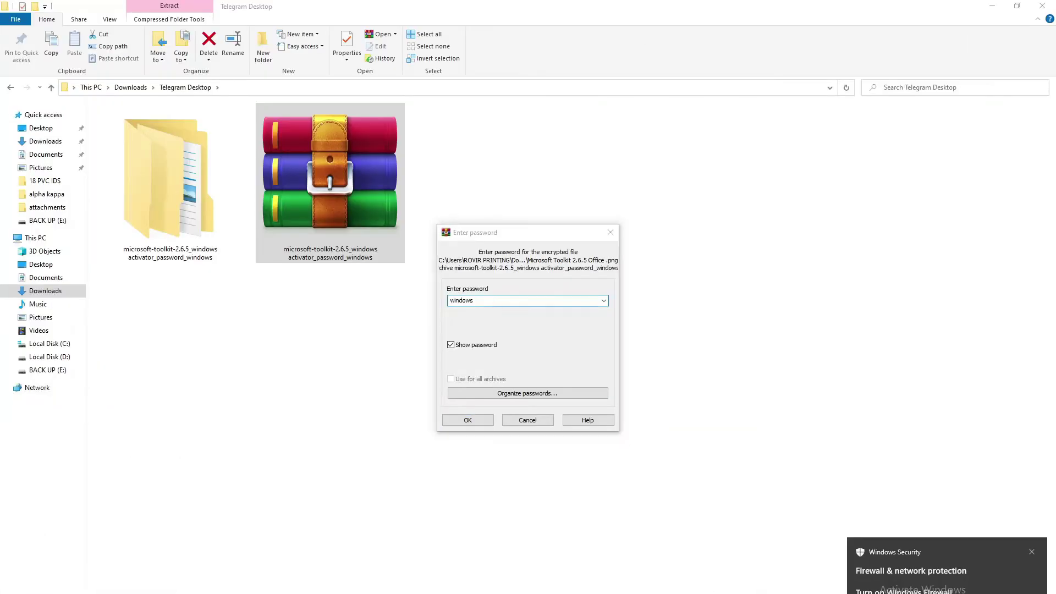
Search Windows for virus protection and open the Virus & threat protection page.
key("super")
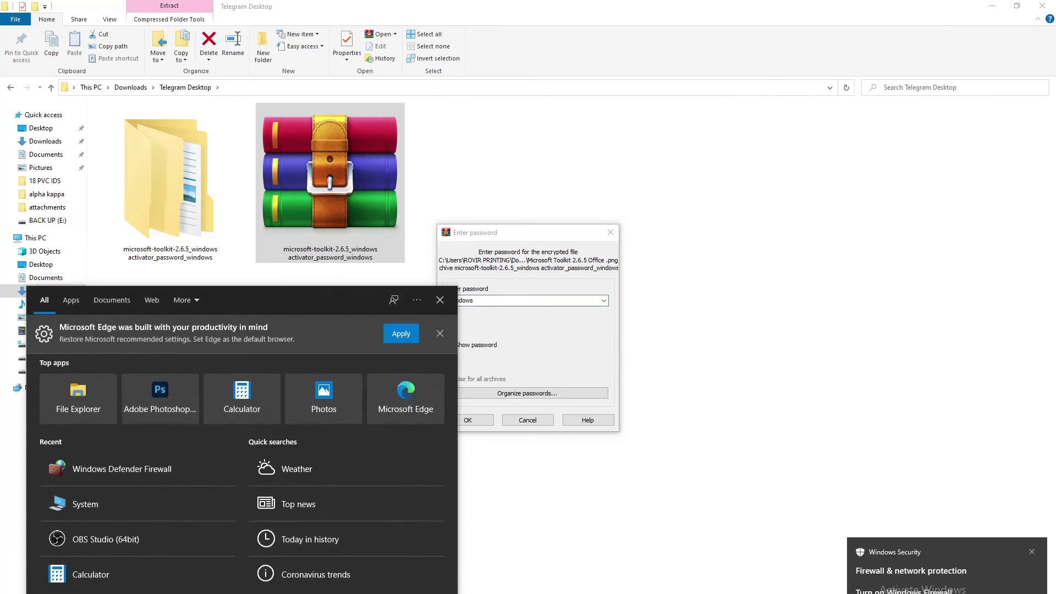
type("vir")
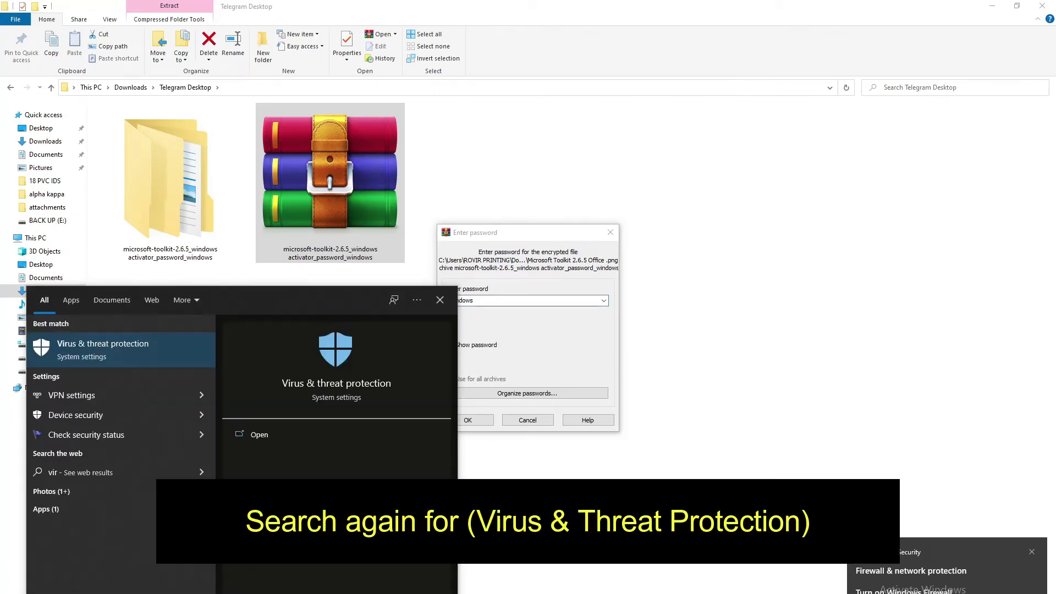
type("us")
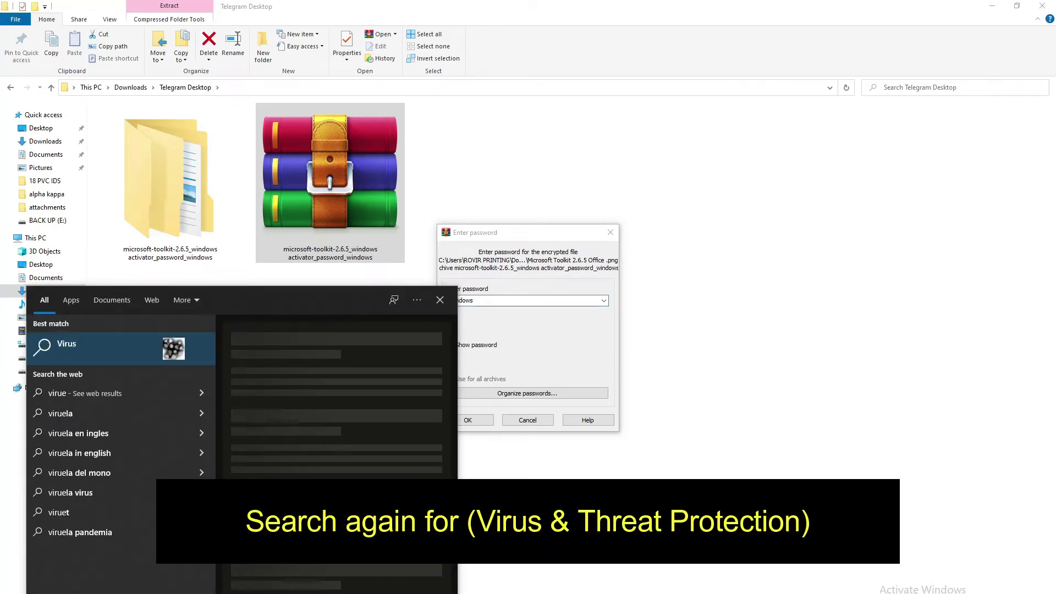
left_click(130, 349)
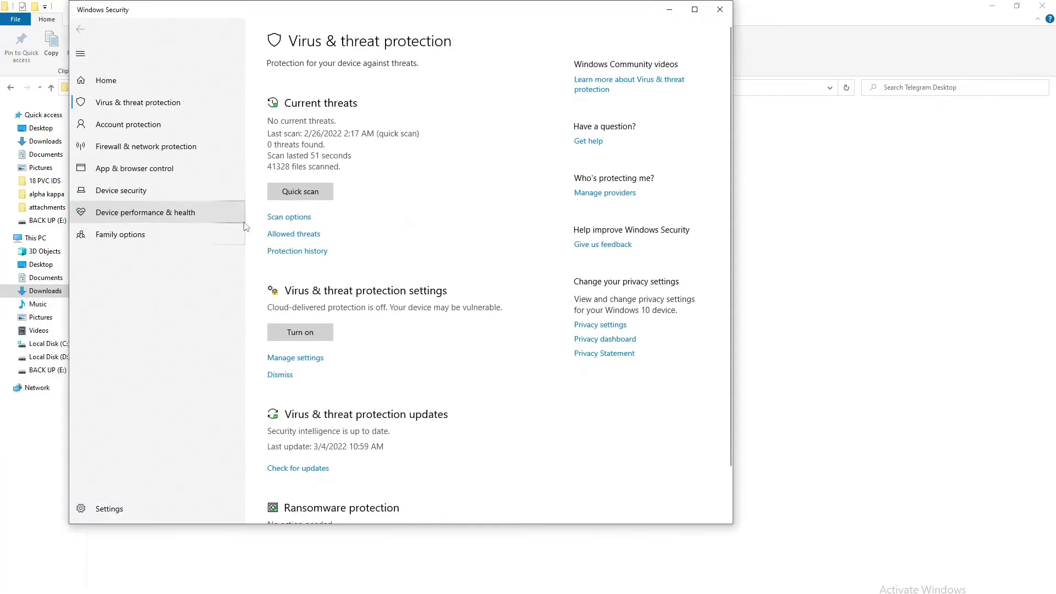
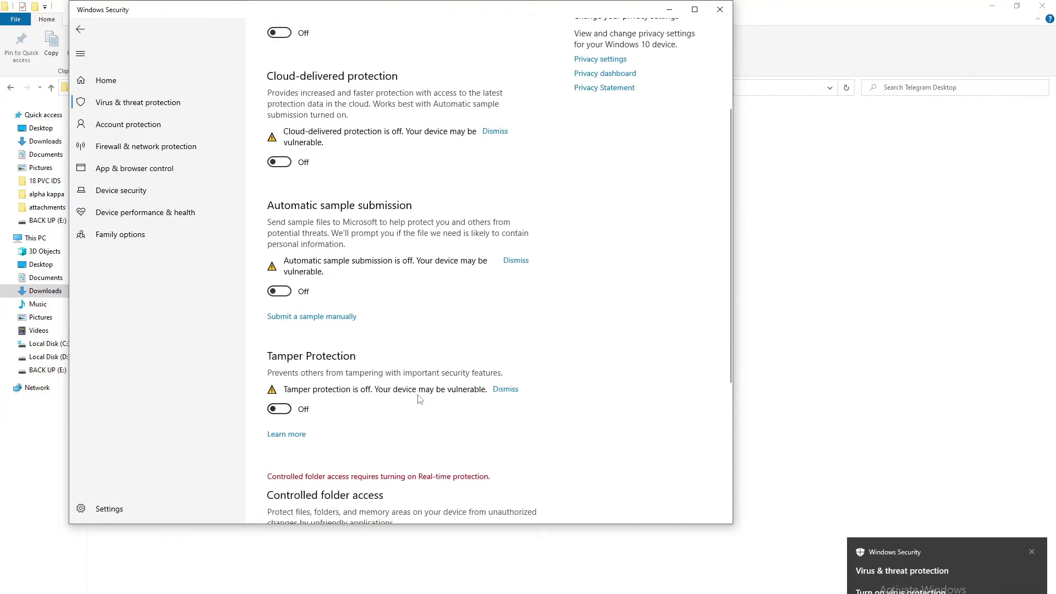
Review the real-time, cloud-delivered, sample submission and tamper protection switches, and minimize the Windows Security window.
scroll(417, 399, "down", 5)
scroll(349, 396, "up", 5)
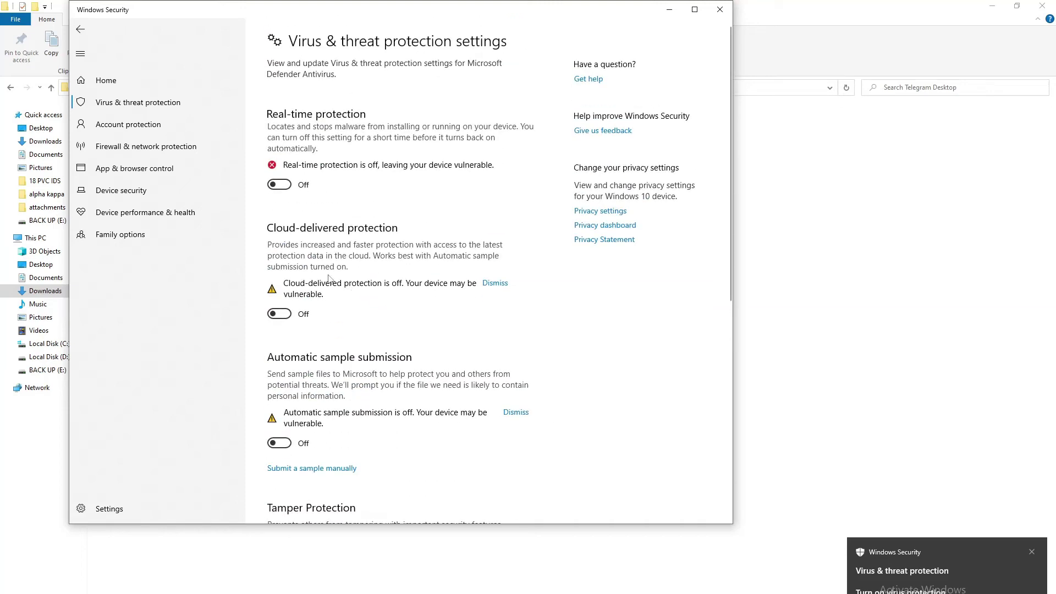
scroll(293, 357, "down", 3)
scroll(293, 367, "down", 3)
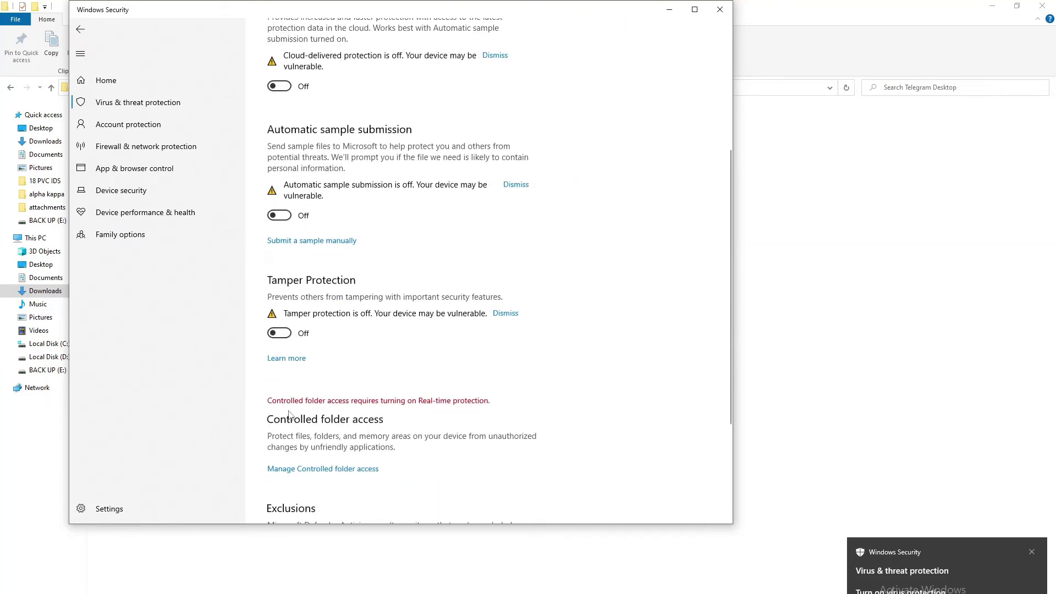
scroll(301, 487, "up", 5)
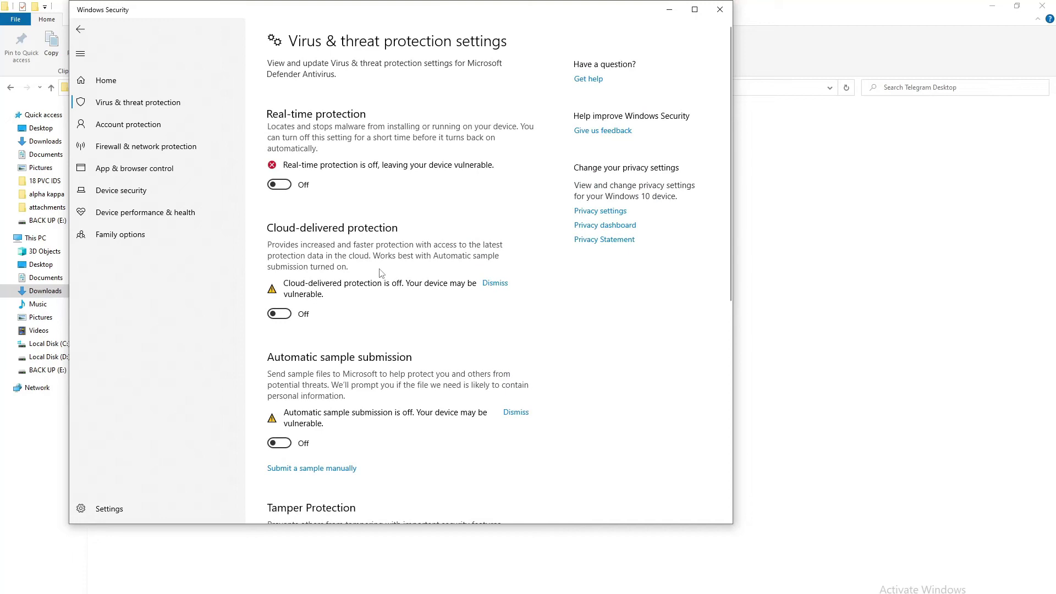
left_click(669, 9)
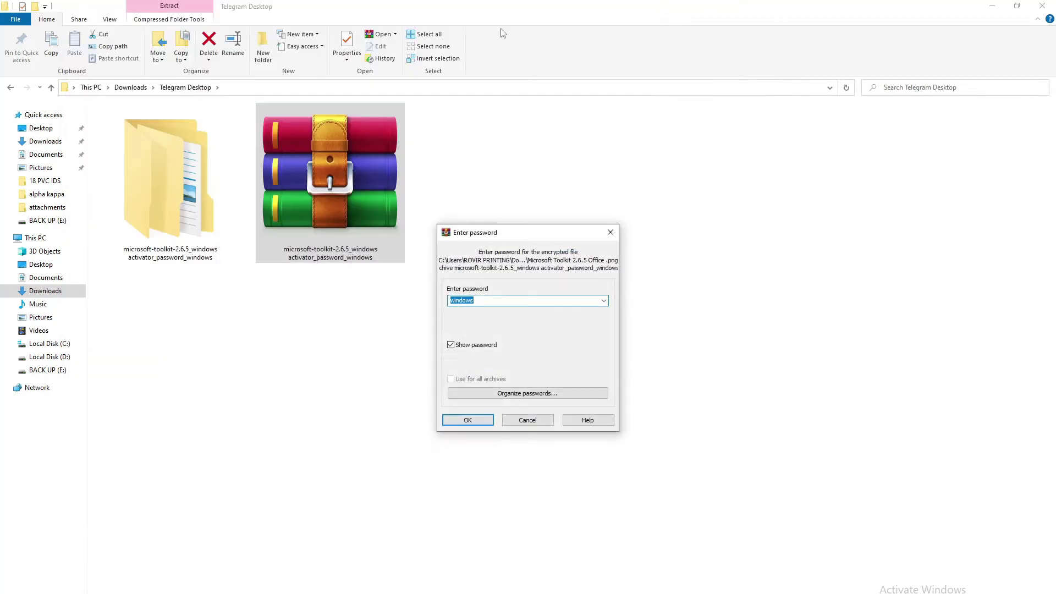
Submit the archive password to complete the extraction and open the extracted folder.
left_click(485, 424)
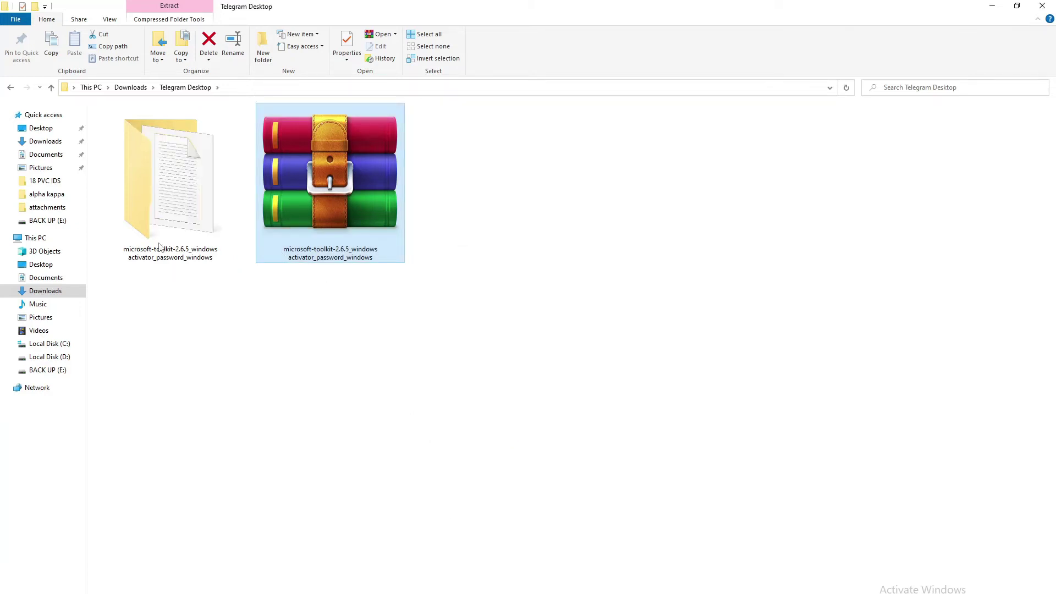
double_click(178, 202)
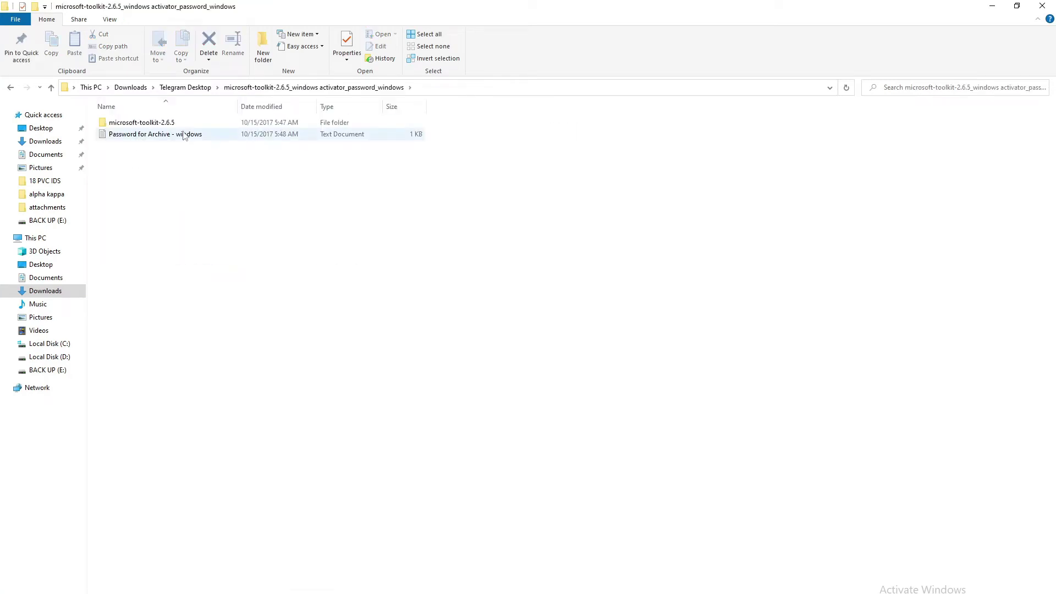
Read the text file that holds the archive password, highlight the password in it, and return to the folder.
double_click(153, 137)
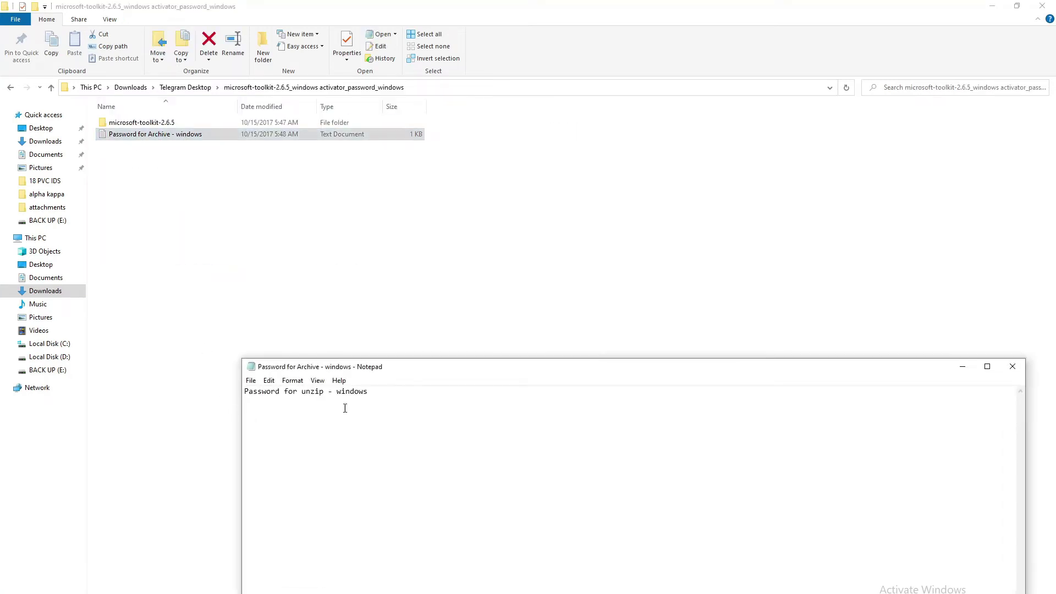
left_click_drag(340, 392, 367, 393)
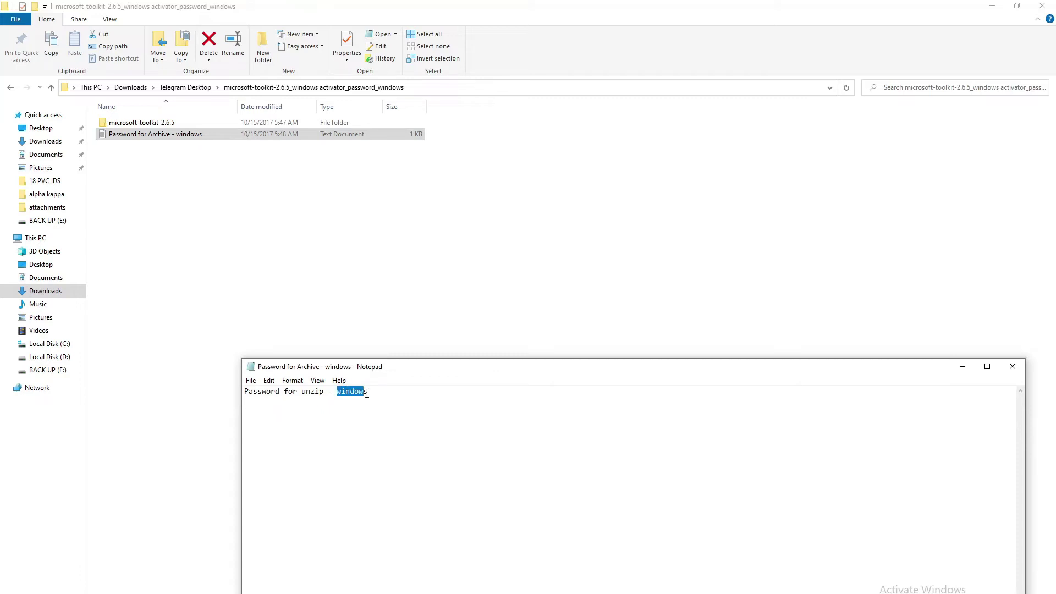
left_click(283, 236)
Open the microsoft-toolkit-2.6.5 subfolder and enlarge its file icons.
double_click(146, 122)
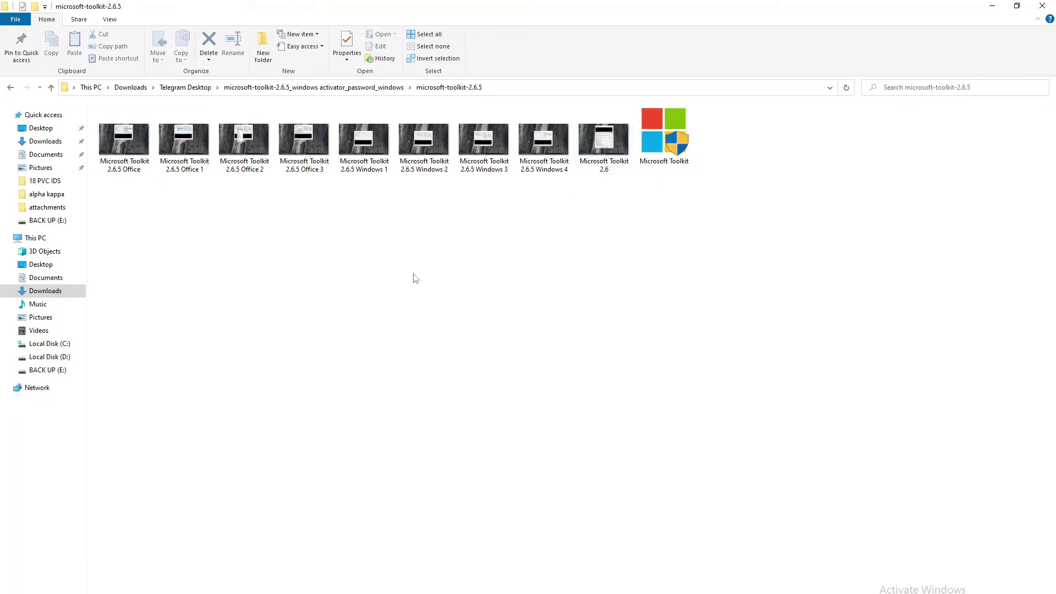
scroll(409, 272, "up", 3, "ctrl")
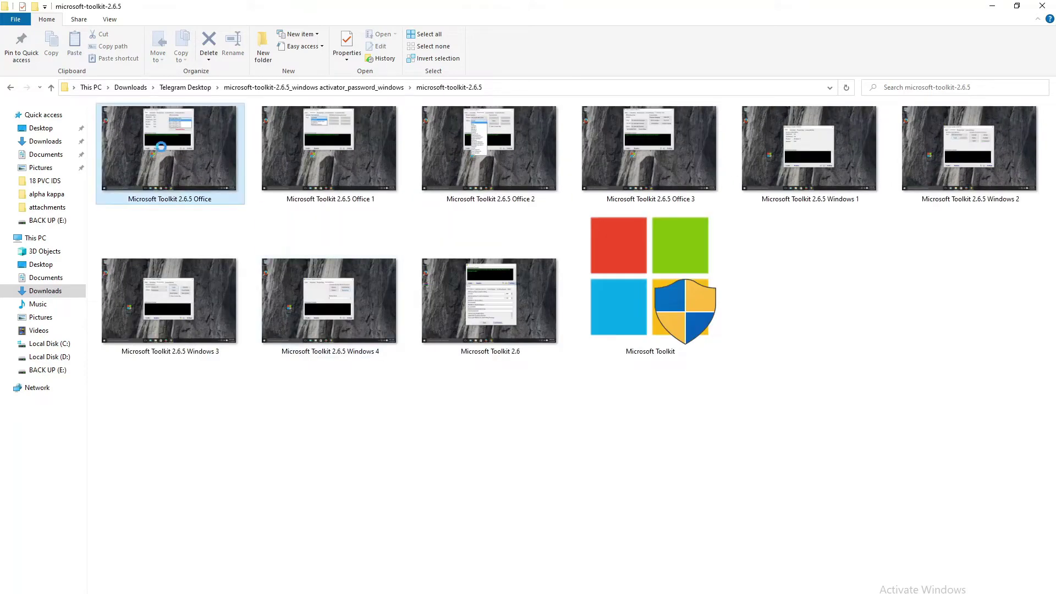
left_click(321, 150)
left_click(477, 153)
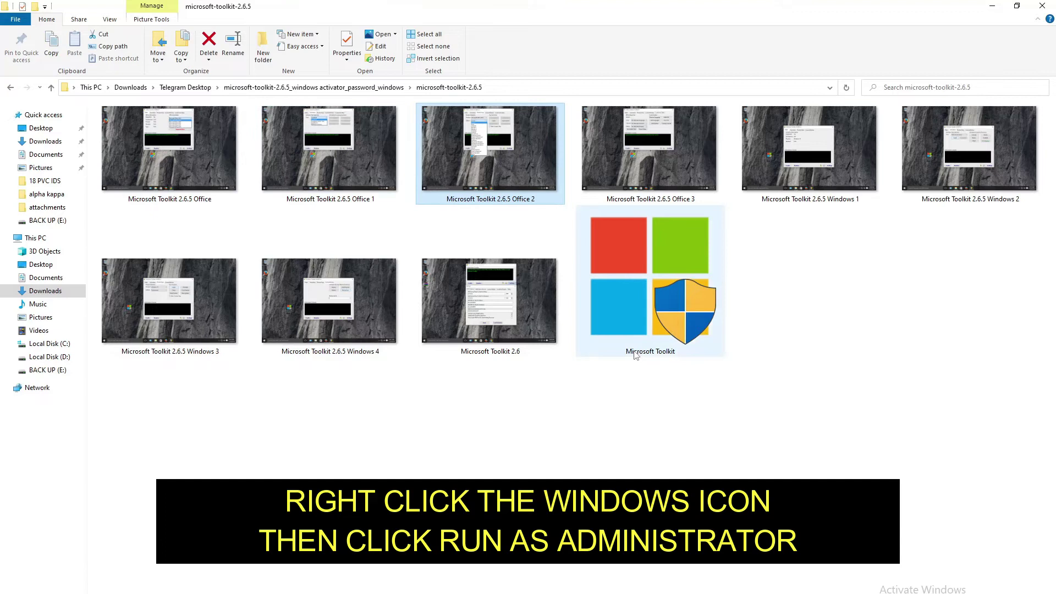
Run the Microsoft Toolkit application as administrator and move its window clear of the file icons.
left_click(649, 285)
right_click(650, 282)
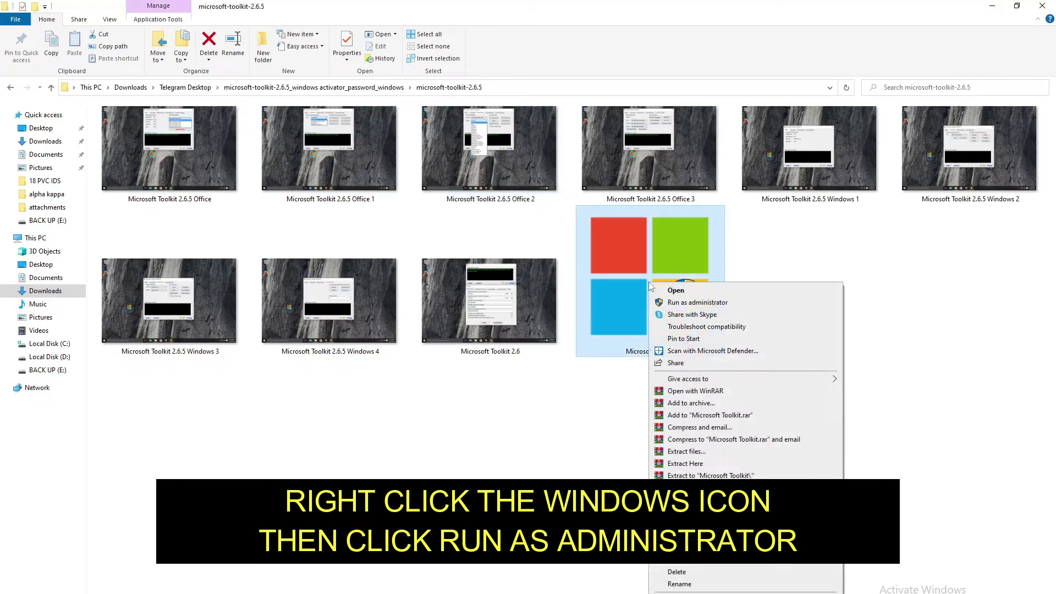
left_click(712, 303)
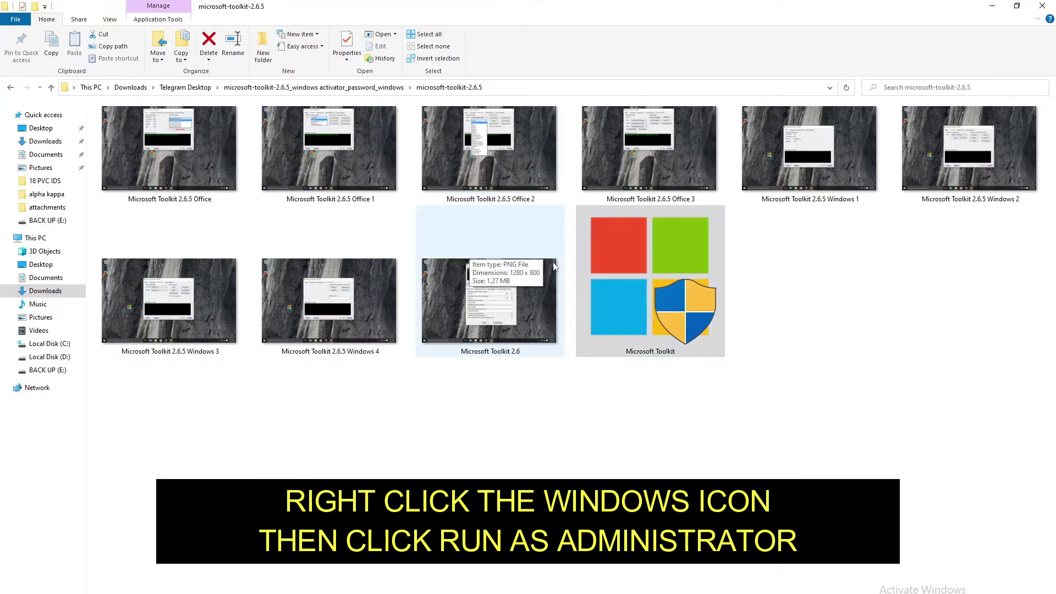
left_click_drag(542, 273, 426, 391)
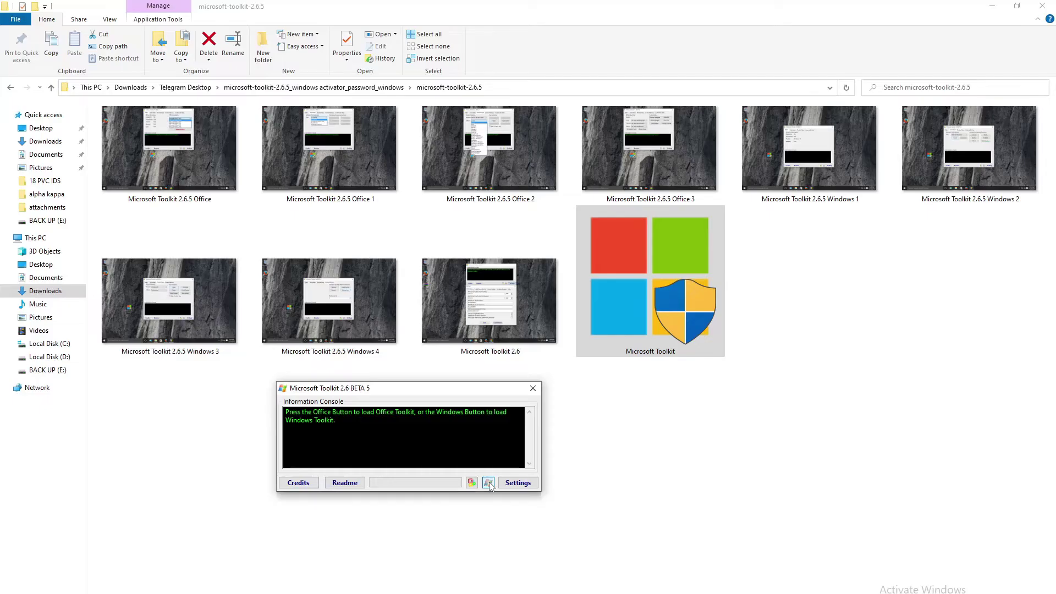
Load the Windows Toolkit from Microsoft Toolkit and reposition its window.
left_click(791, 413)
left_click_drag(392, 268, 387, 249)
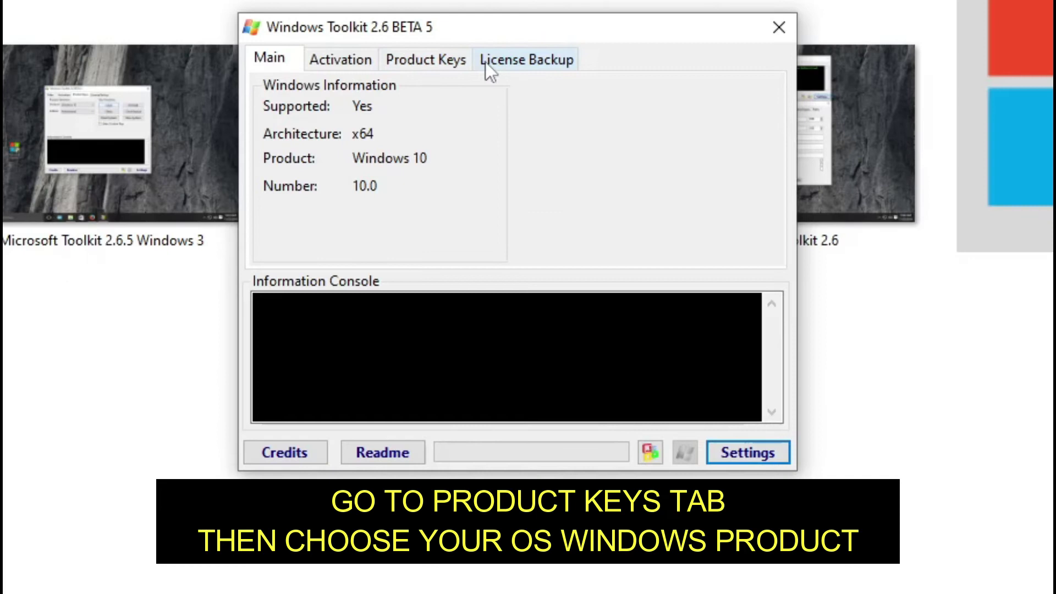
left_click(295, 268)
Select Windows 10 as the product in the toolkit's product key settings.
left_click(424, 63)
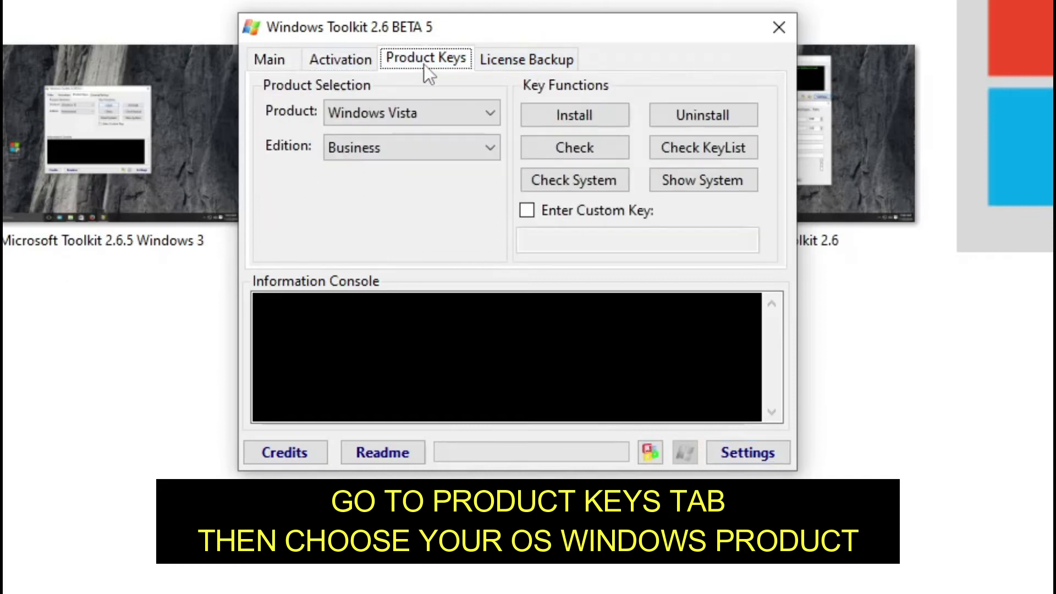
left_click(520, 59)
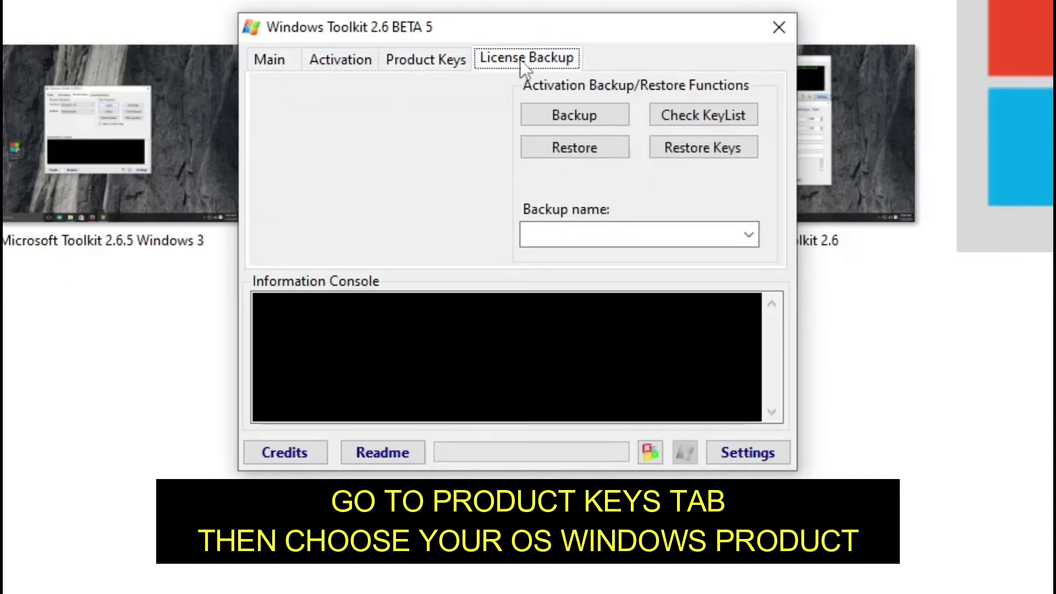
left_click(424, 57)
left_click(444, 112)
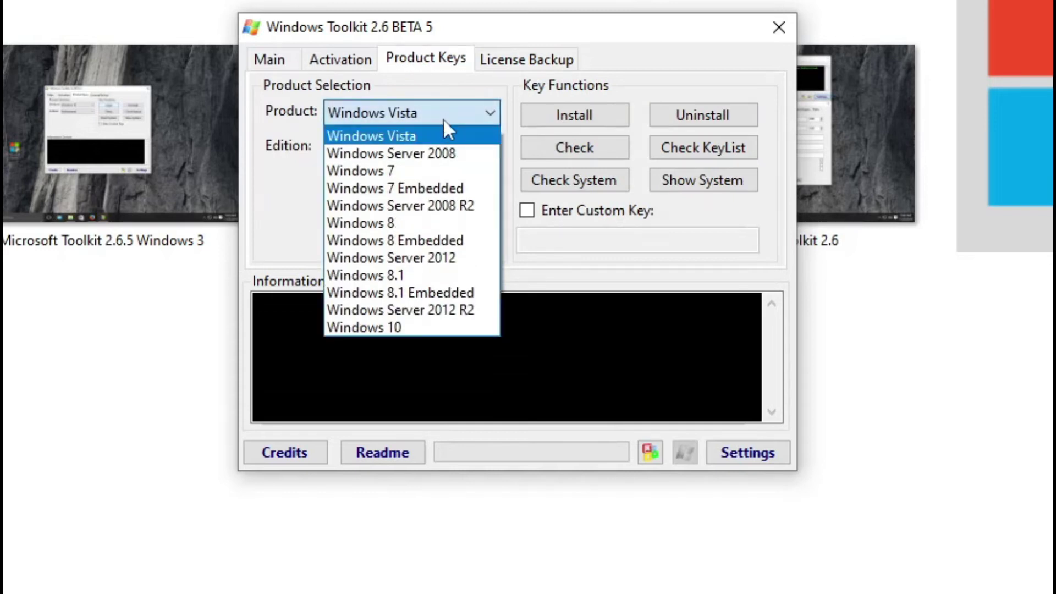
left_click(407, 328)
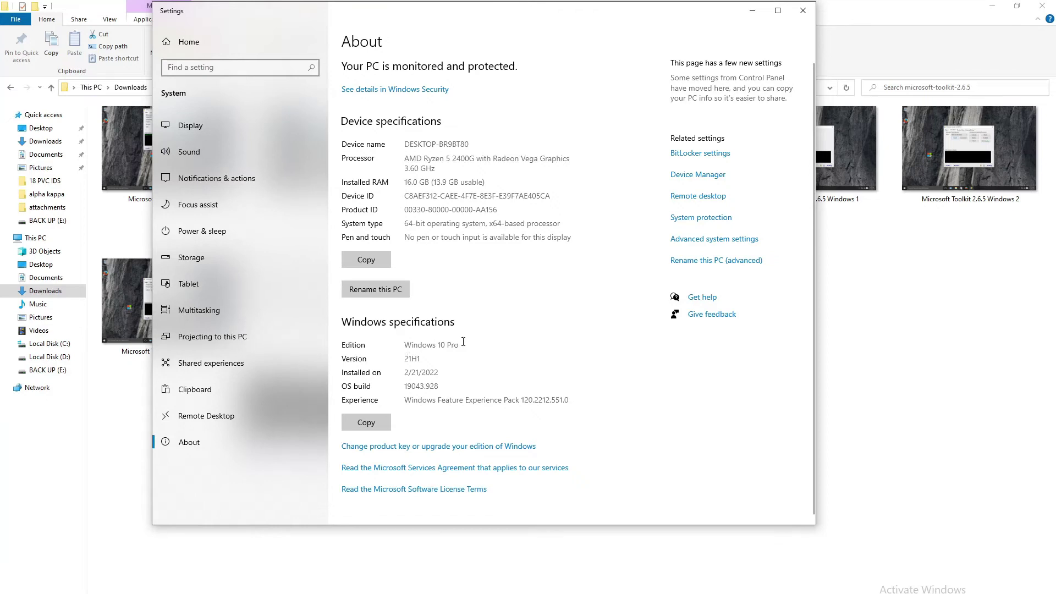
Switch from the Settings About page back to Windows Toolkit and set the edition to Professional.
key("alt+Tab")
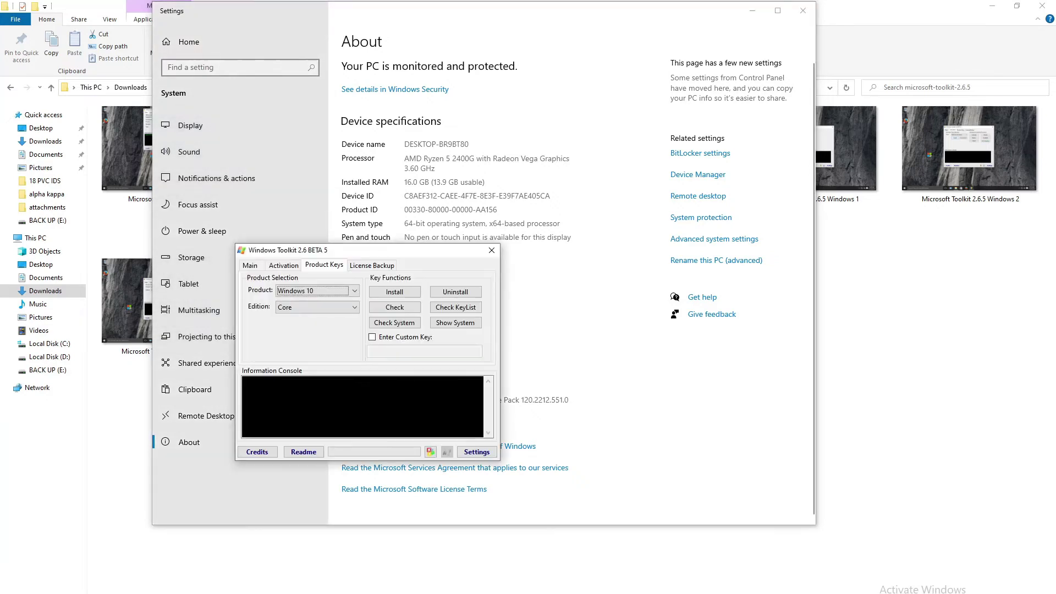
left_click(344, 306)
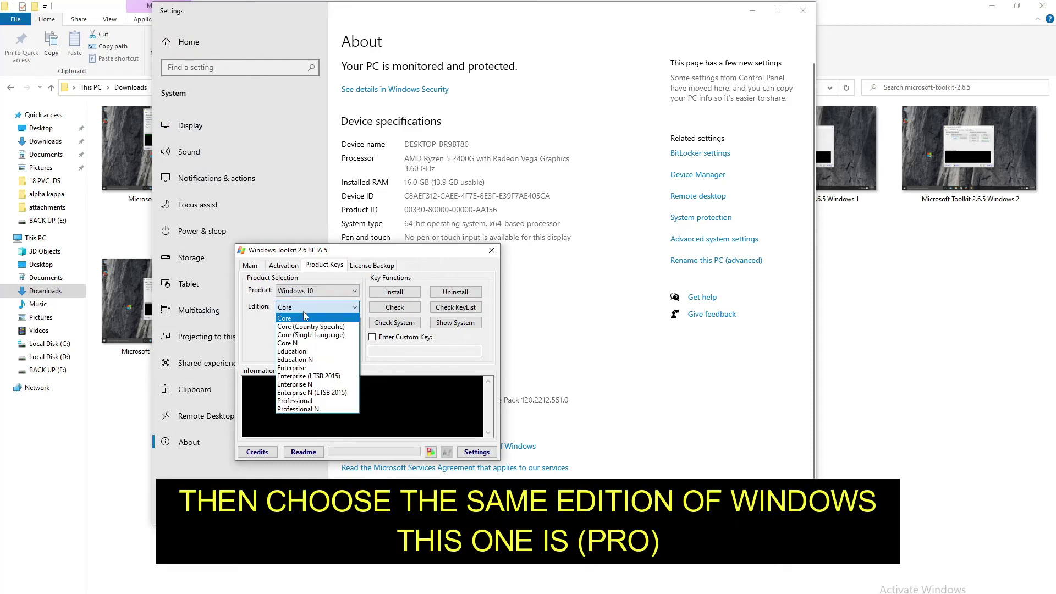
left_click(312, 402)
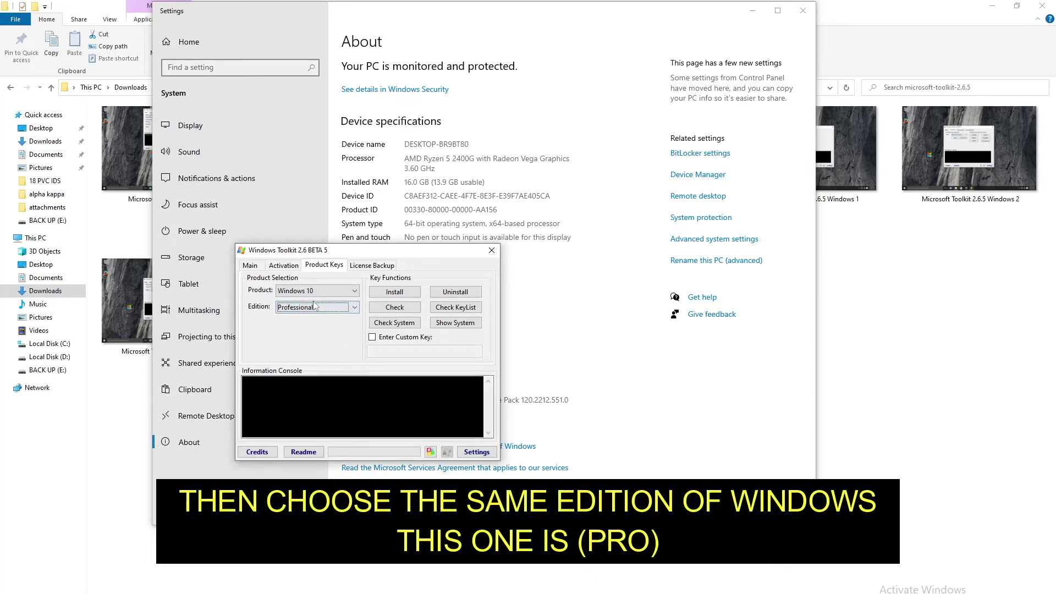
Move the toolkit window clear of the Windows specifications, install the product key, and highlight the result message in the console.
left_click_drag(390, 255, 752, 302)
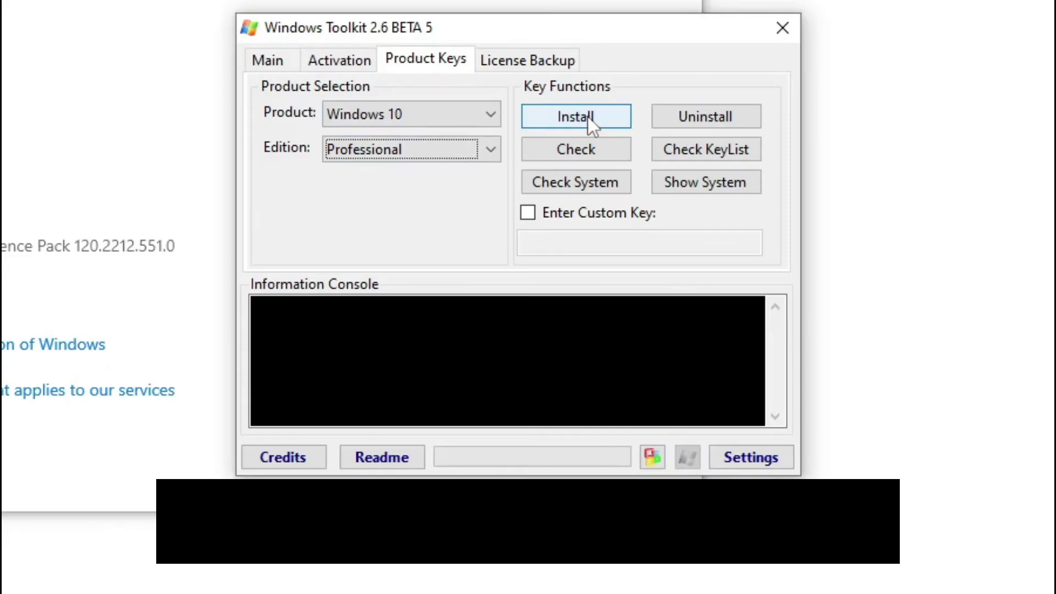
left_click(589, 117)
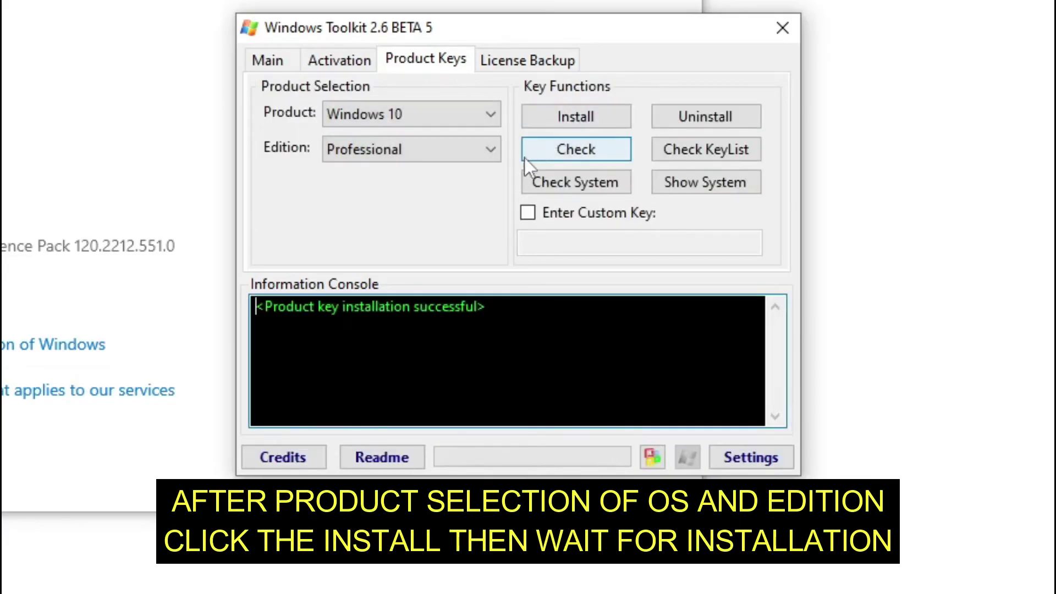
left_click_drag(256, 307, 488, 306)
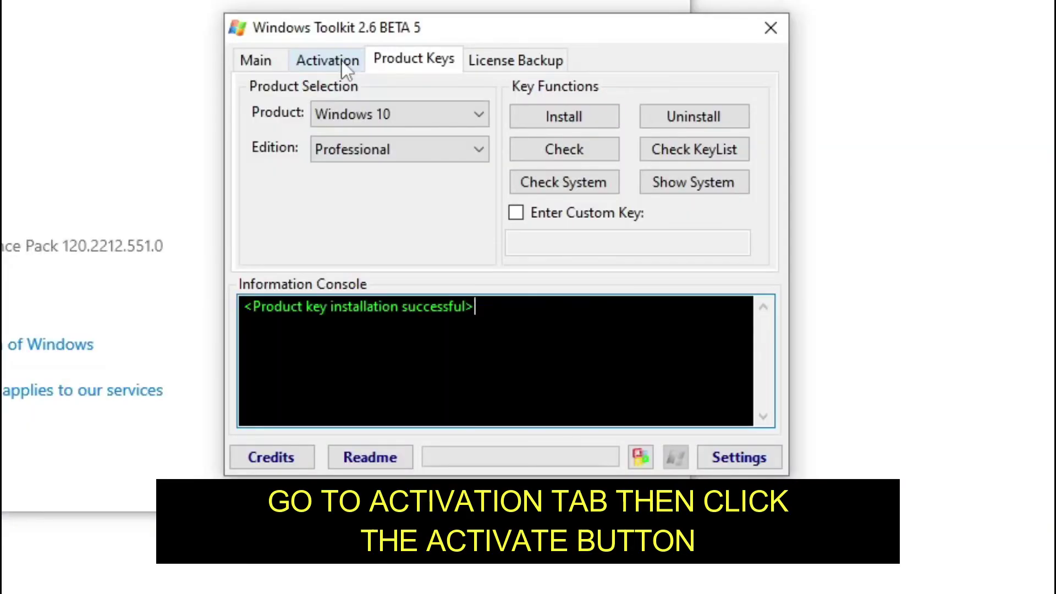
Activate Windows with the toolkit's Activate function, highlight the activation result in the console, and clear the highlight.
left_click(654, 316)
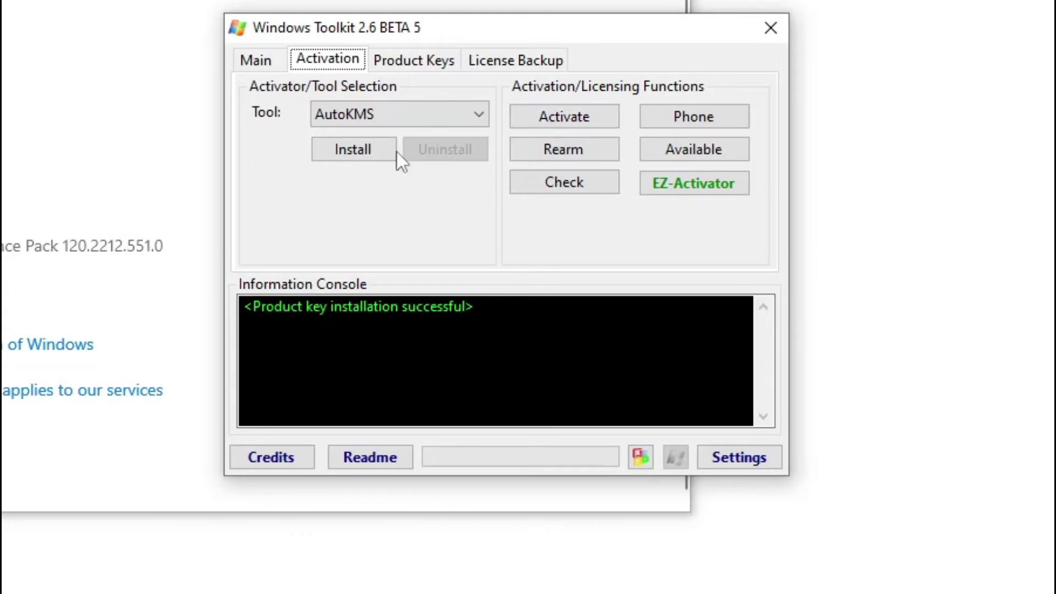
left_click(605, 115)
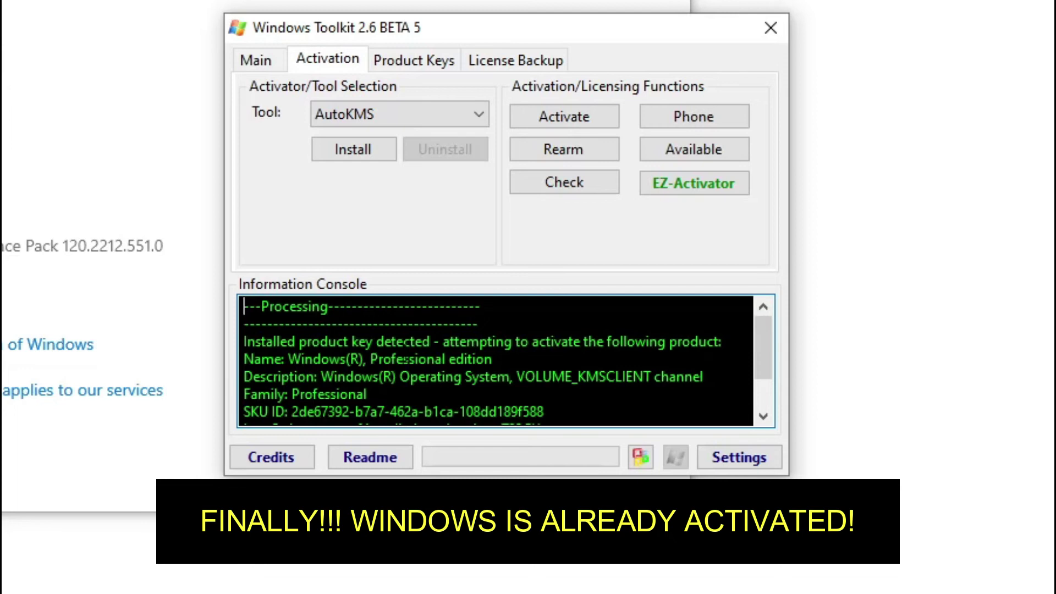
left_click_drag(262, 307, 329, 306)
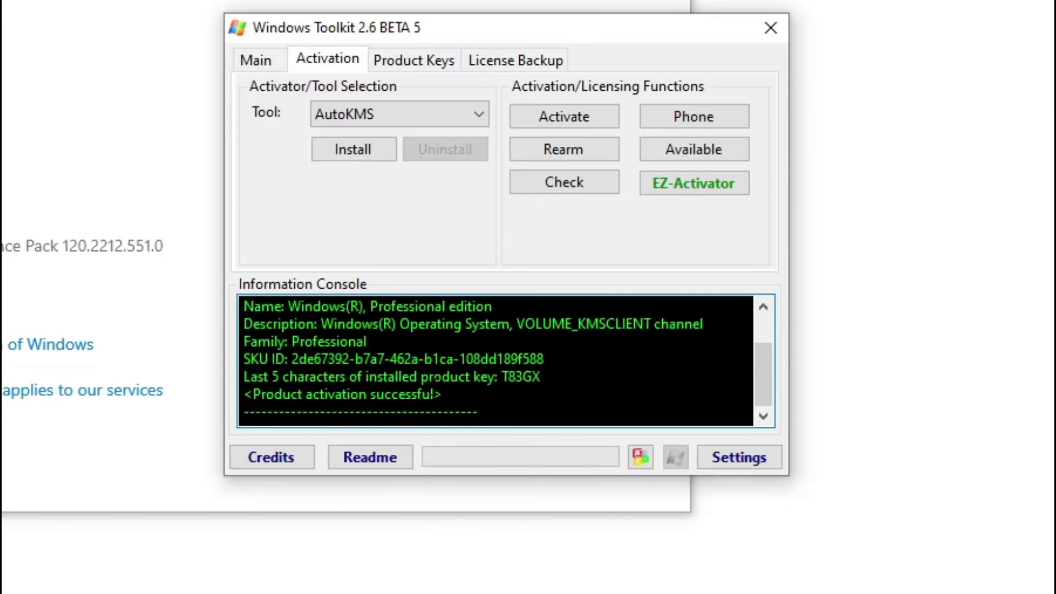
left_click_drag(254, 394, 431, 394)
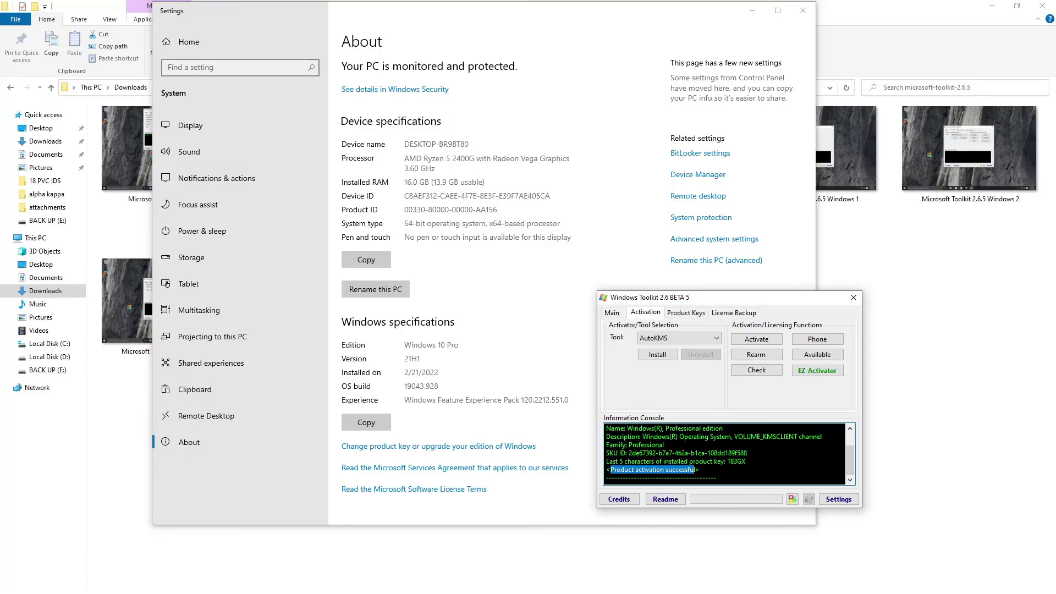
left_click(664, 445)
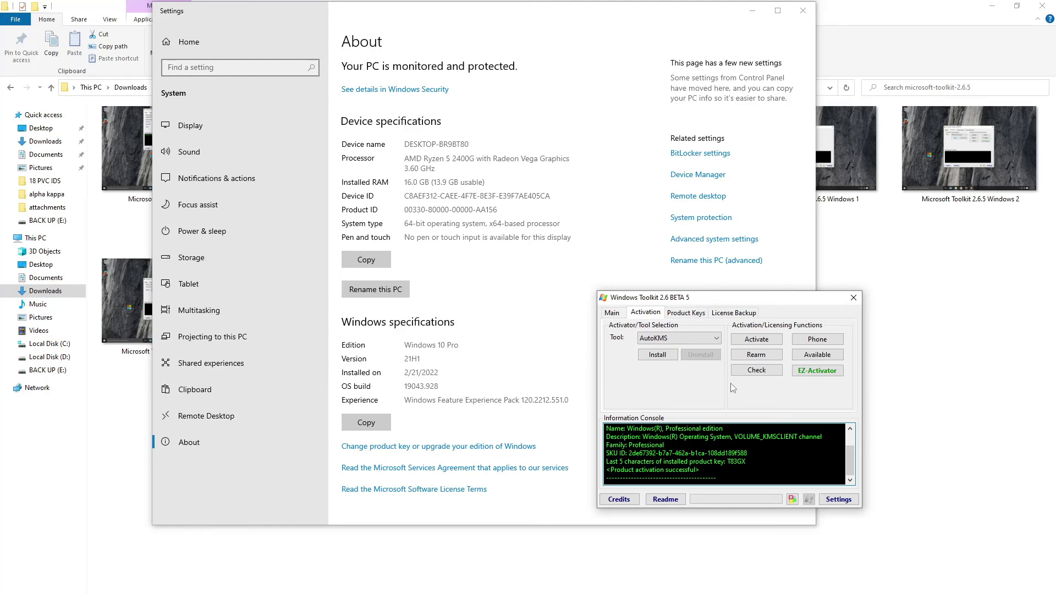
Close Windows Toolkit and Settings, minimize the folder window, and inspect the desktop area where the activation watermark appears.
left_click(855, 299)
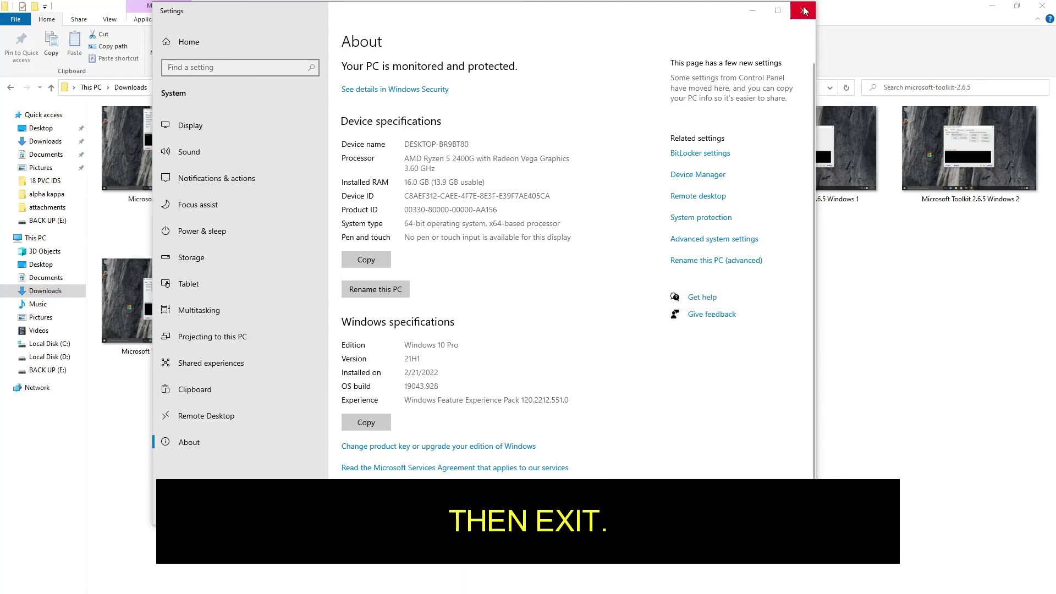
left_click(804, 11)
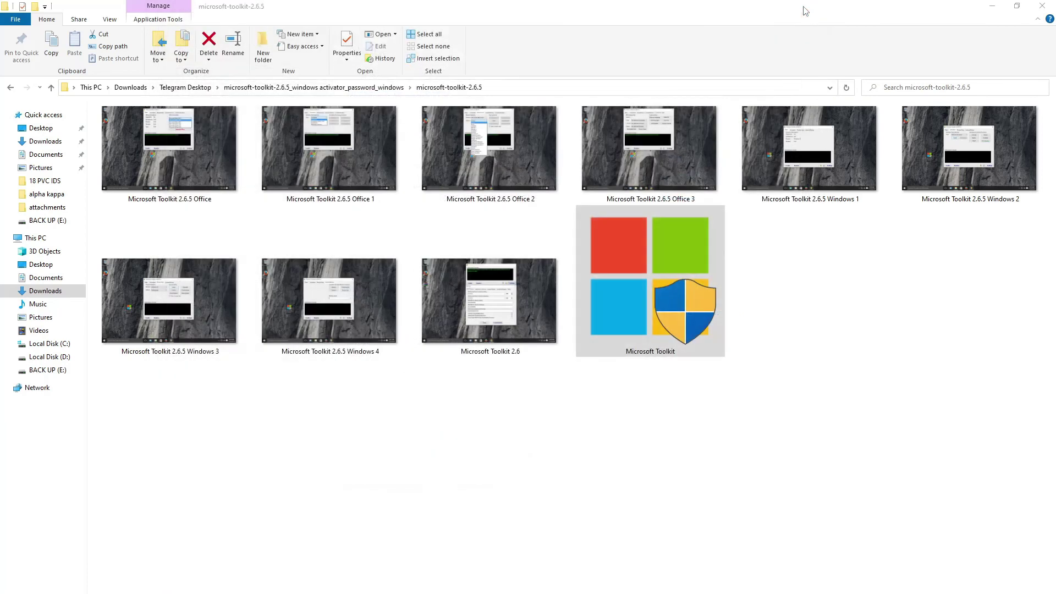
left_click(992, 6)
left_click(1013, 366)
left_click_drag(850, 541, 1032, 593)
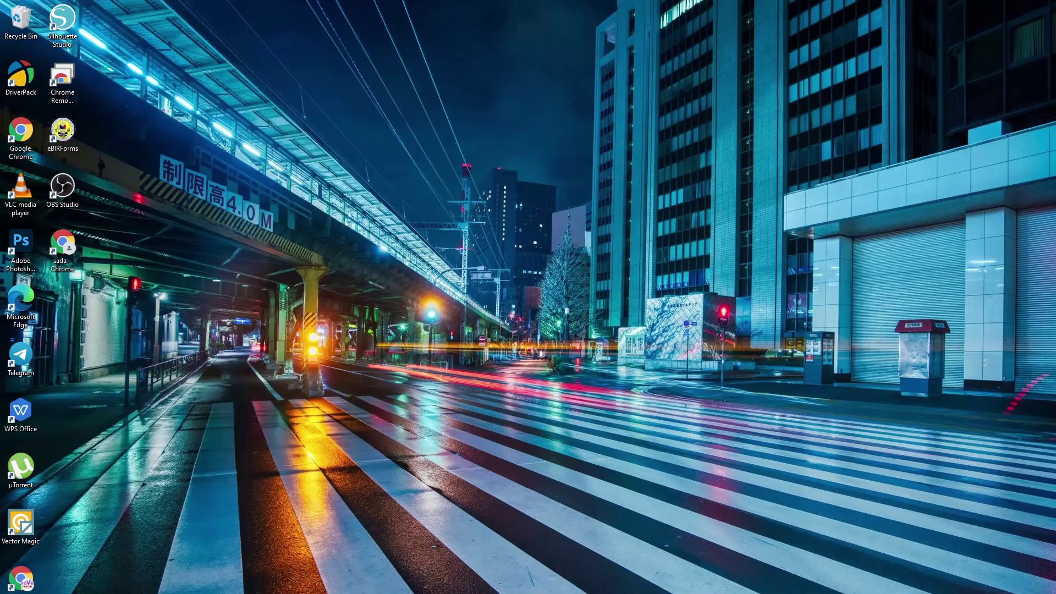
Open Notepad, move its window toward the middle of the desktop, and enlarge the text to 440%.
key("super")
type("notepad")
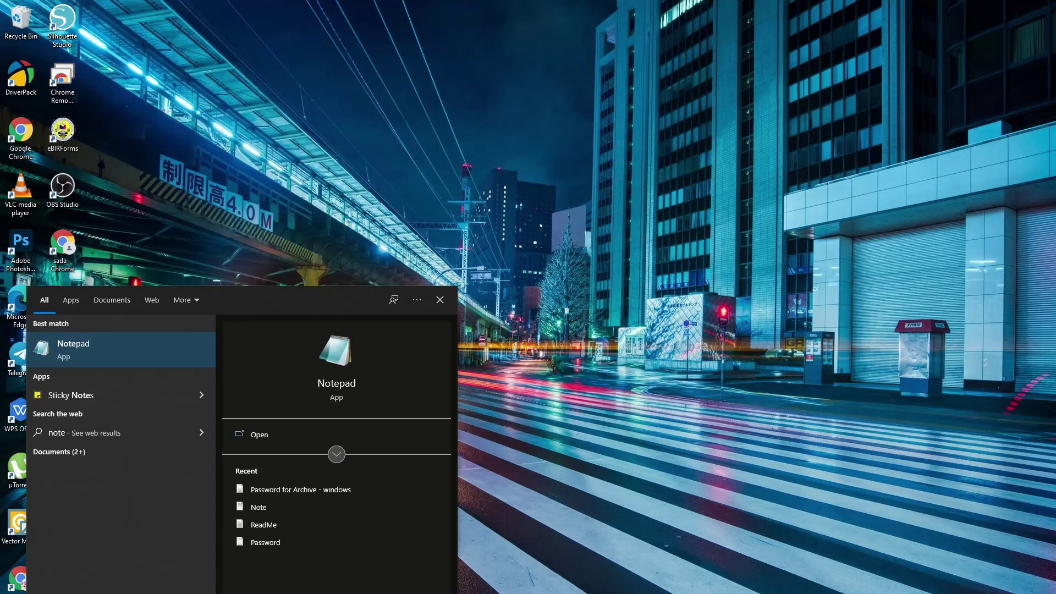
key("Return")
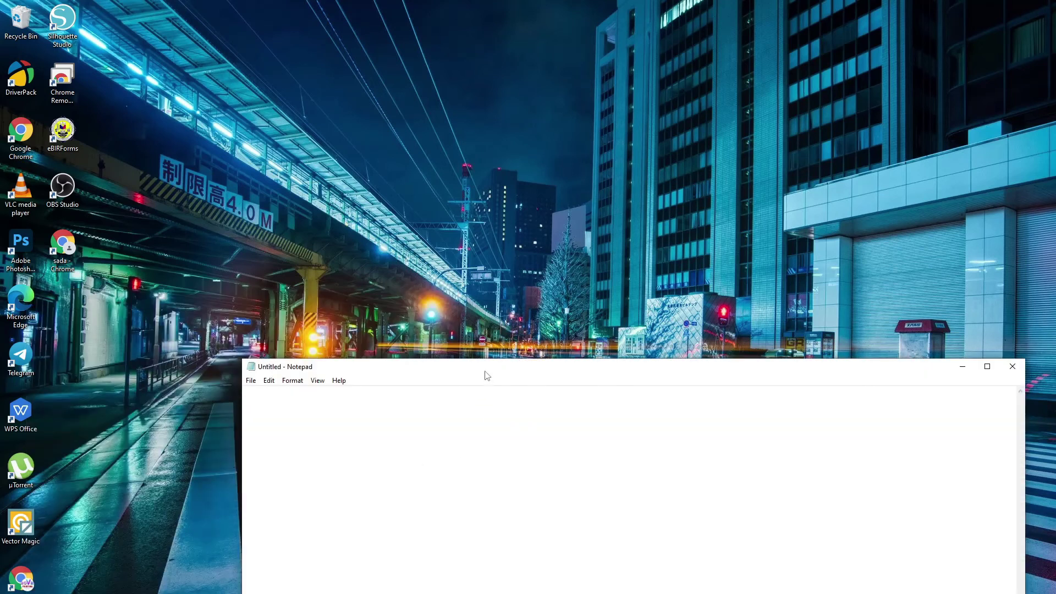
left_click_drag(486, 375, 390, 151)
scroll(323, 212, "up", 17, "ctrl")
Write "thank you for watching" in the blank note, followed by "please" two lines below.
type("thank")
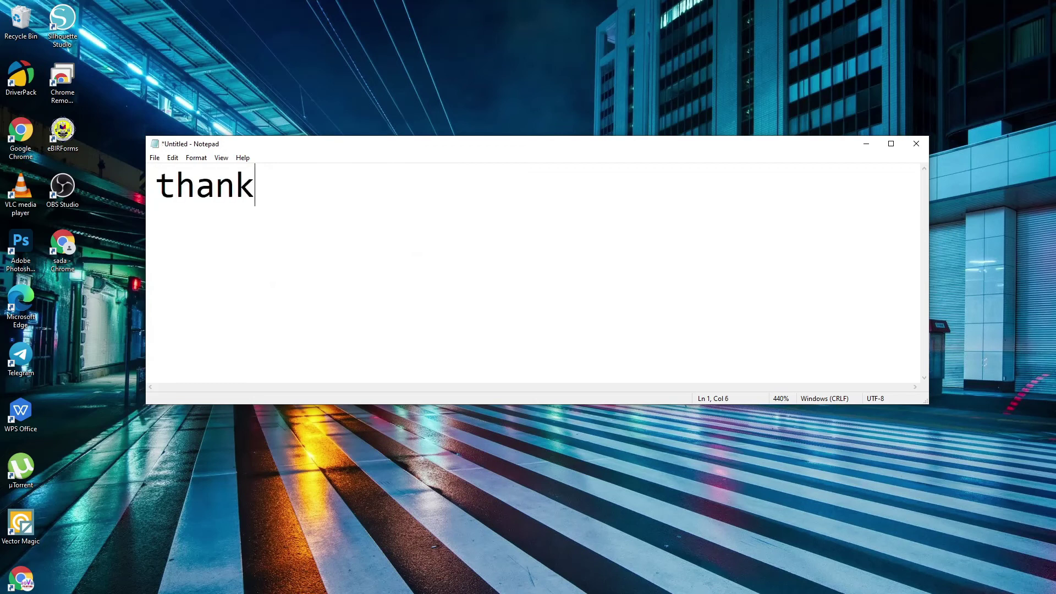
type(" you for watching ")
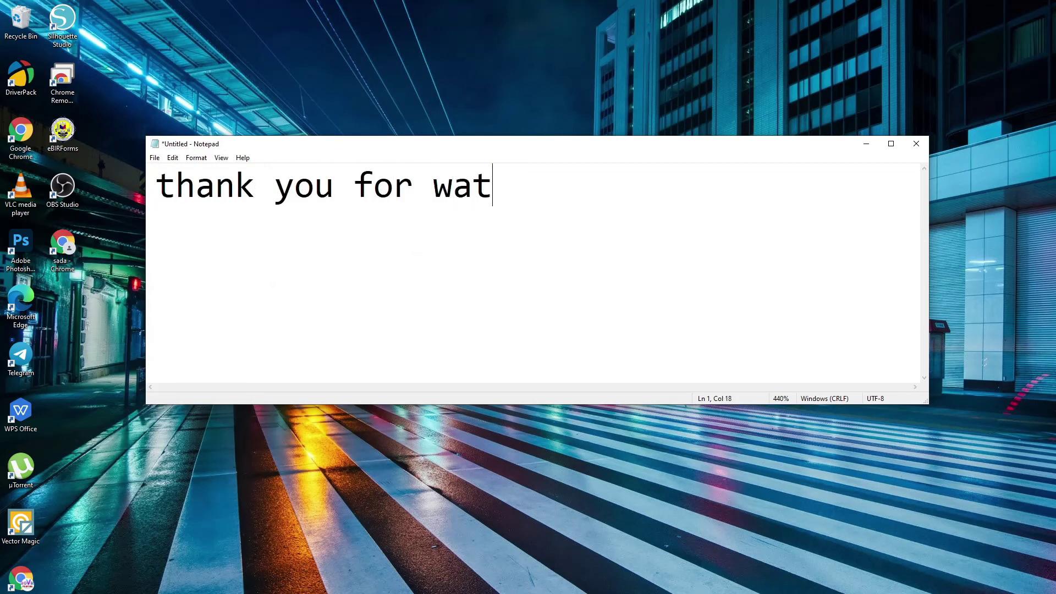
type("please")
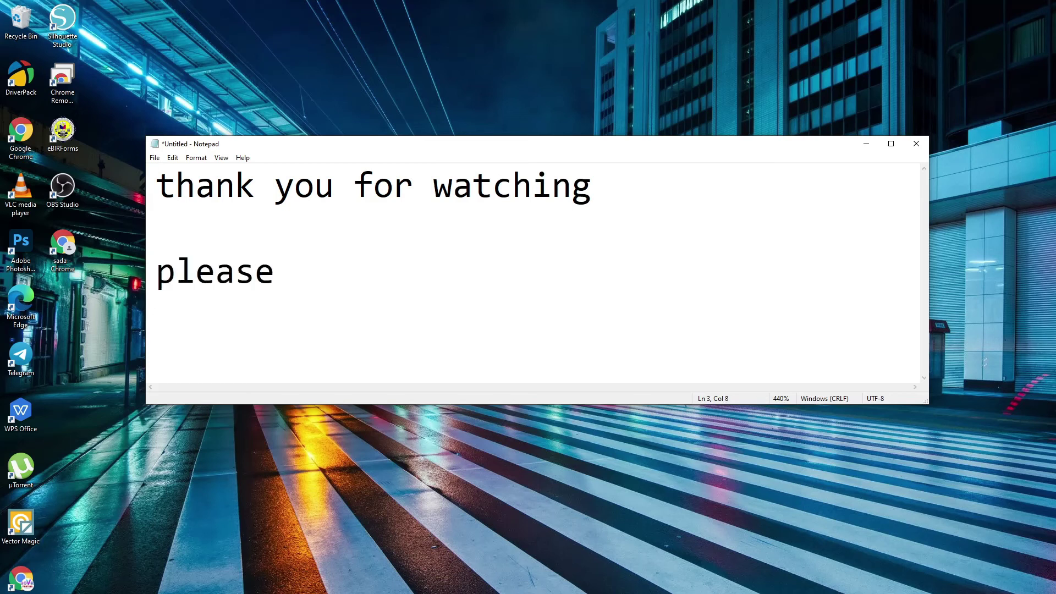